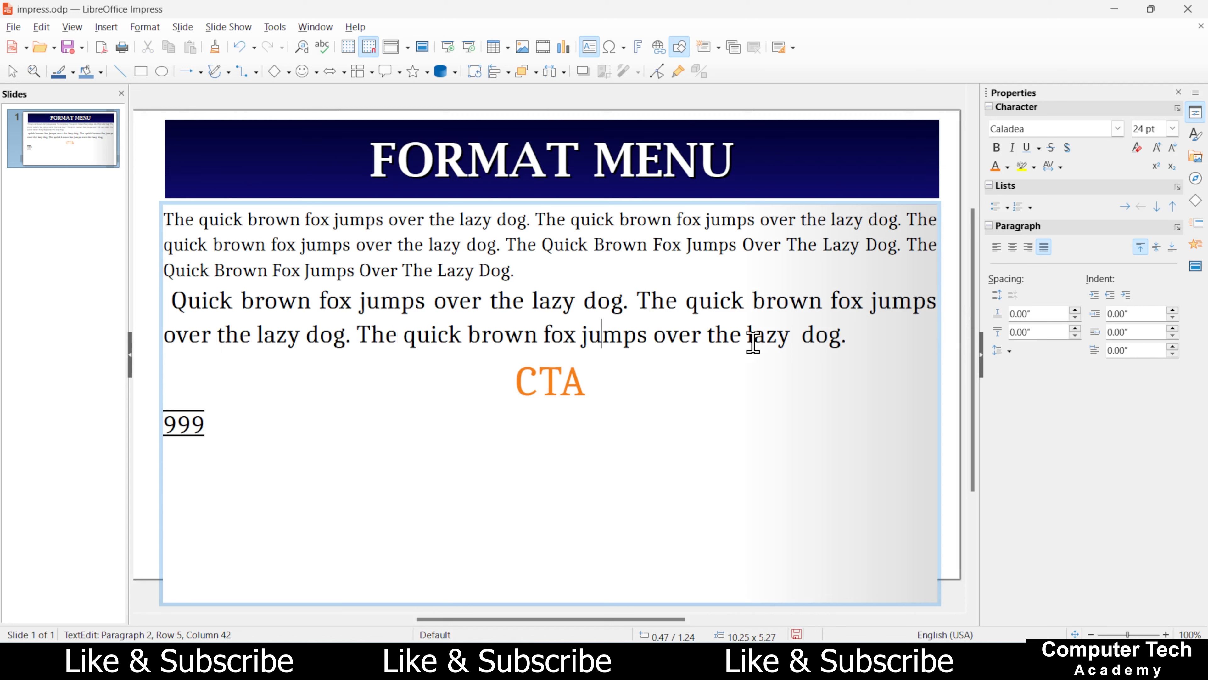
# - Apply Capitalize Every Word to the two quick brown fox paragraphs in the slide's text box
pyautogui.moveTo(858, 332); pyautogui.dragTo(124, 119)
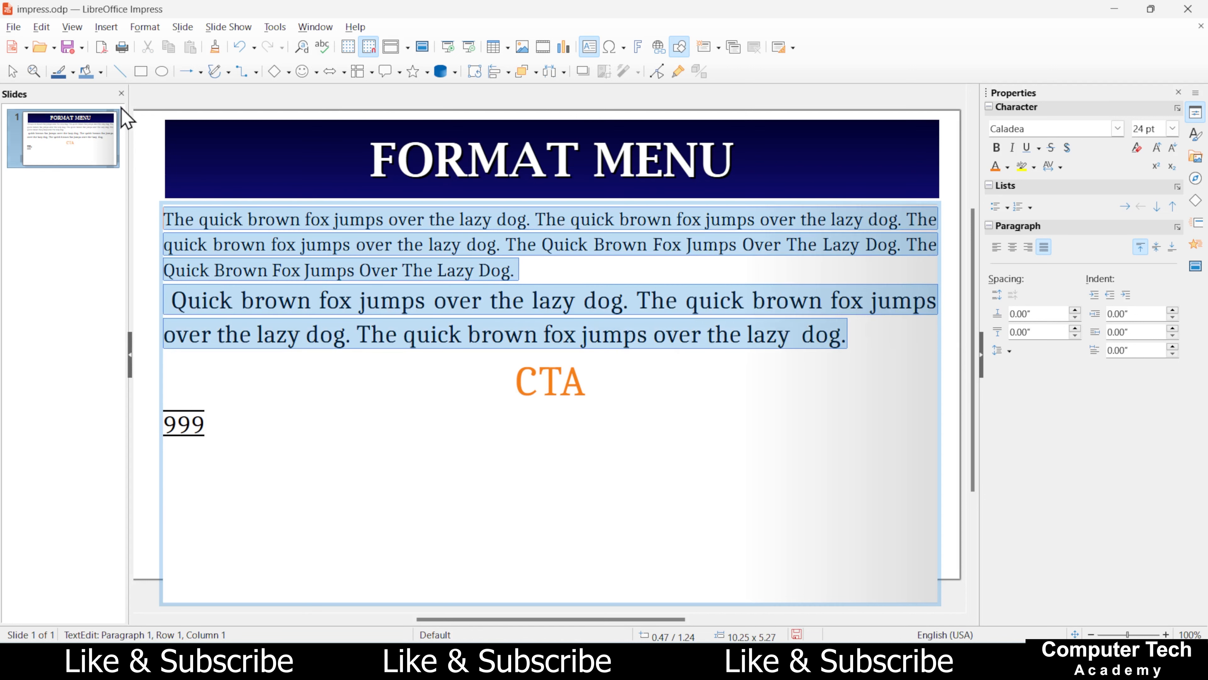
pyautogui.click(145, 28)
pyautogui.moveTo(157, 44)
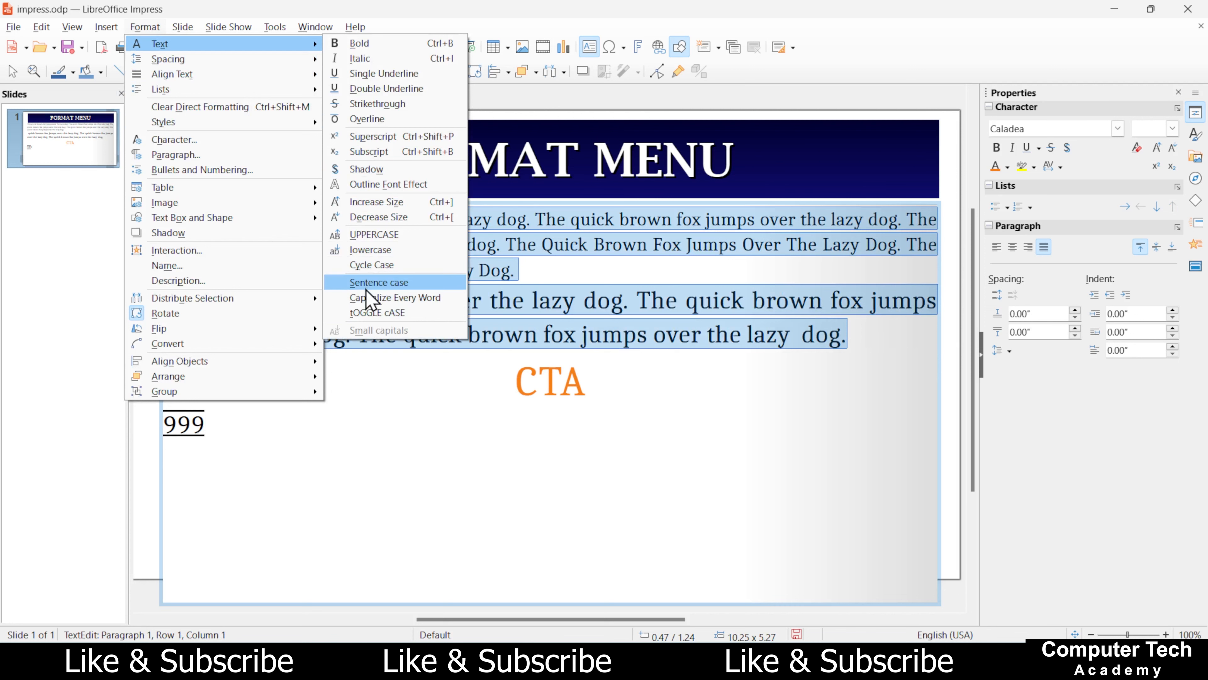
pyautogui.click(371, 297)
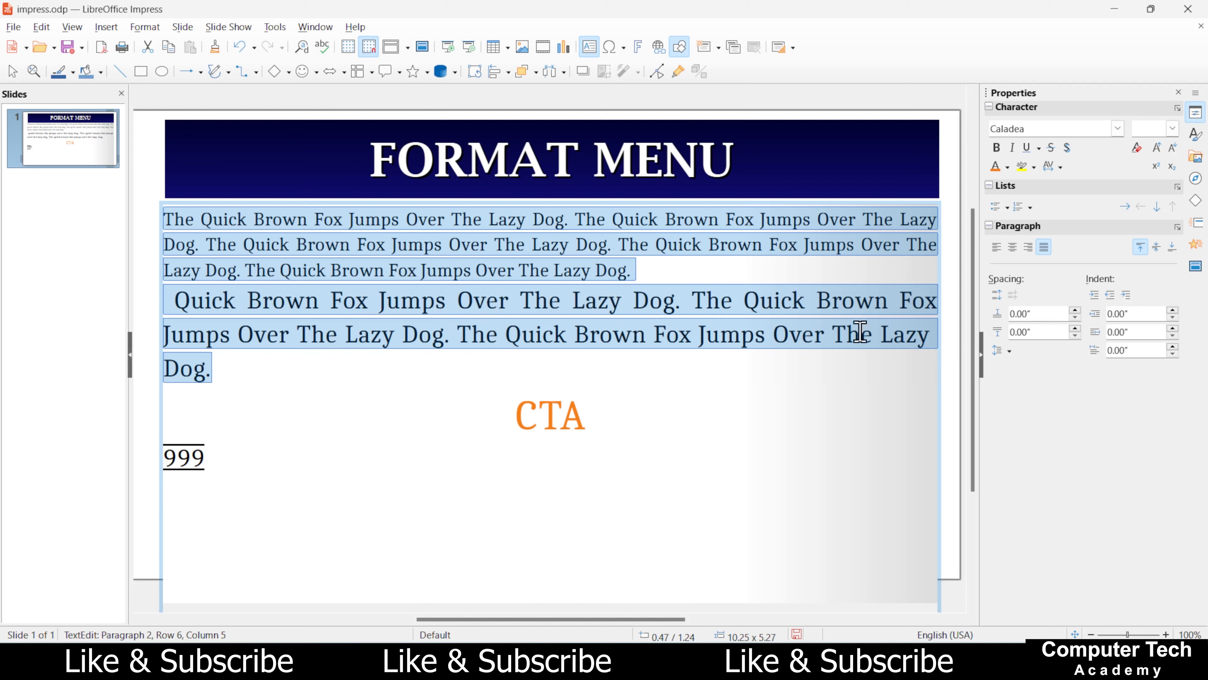
# - Switch the selected paragraphs to toggle case
pyautogui.click(148, 27)
pyautogui.moveTo(170, 44)
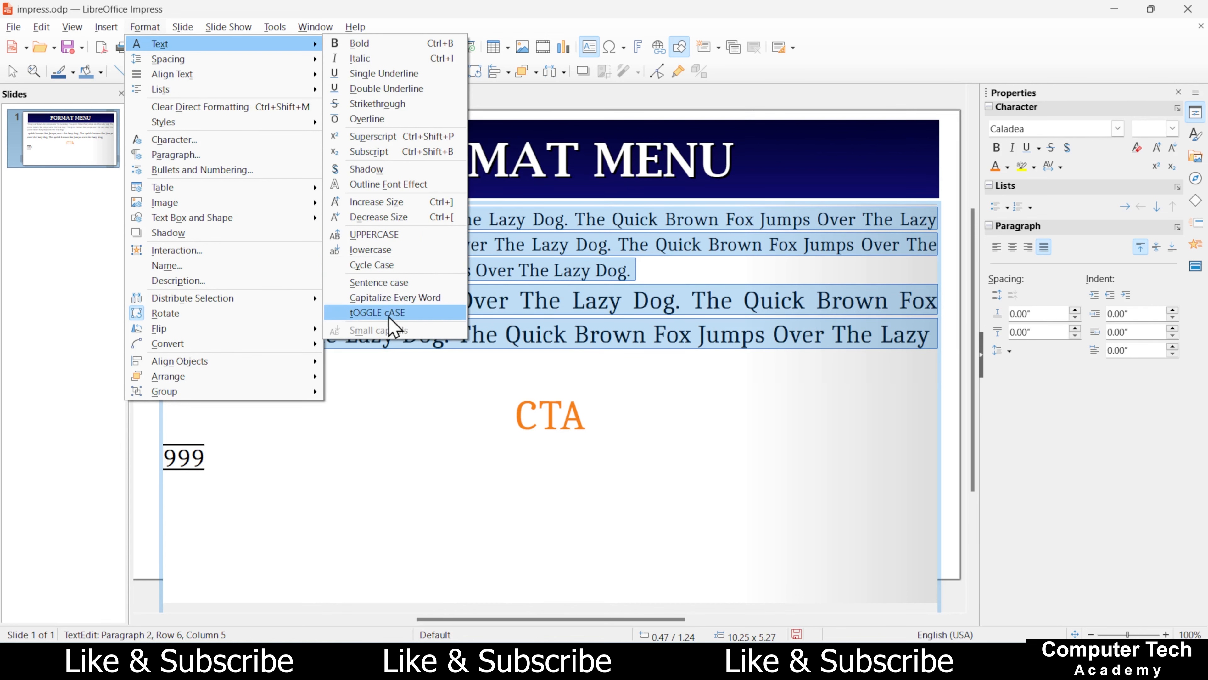
pyautogui.click(407, 325)
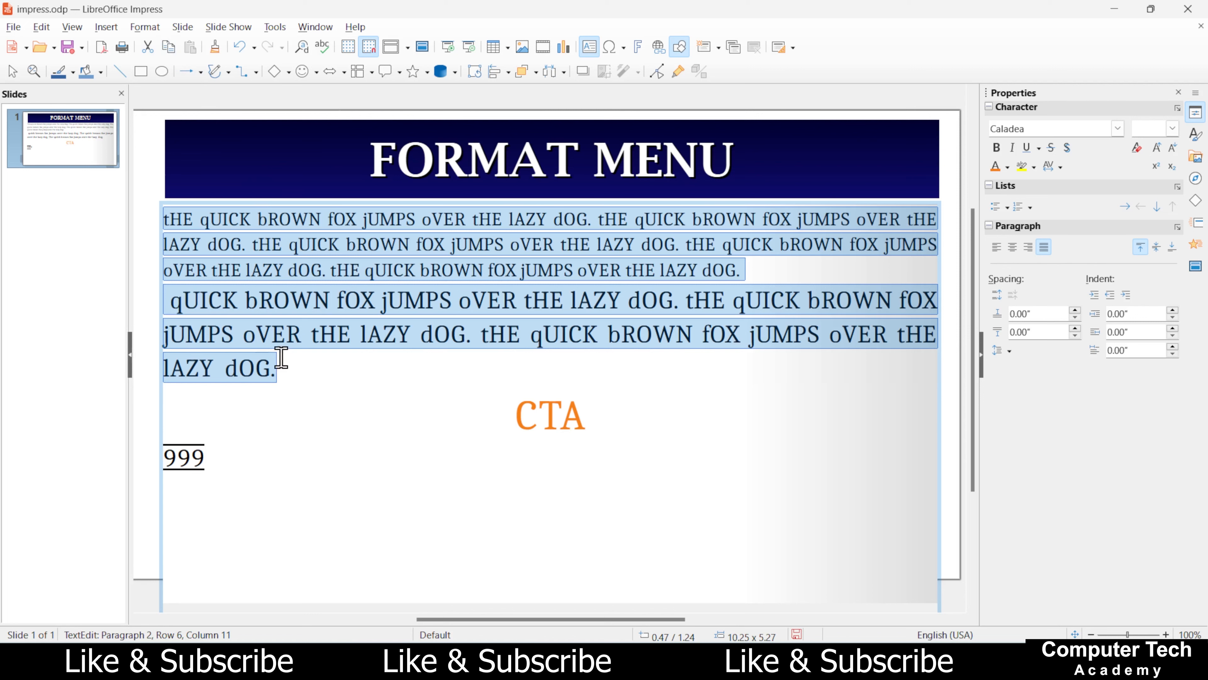
# - Convert the two selected quick brown fox paragraphs to uppercase and clear the selection
pyautogui.click(143, 27)
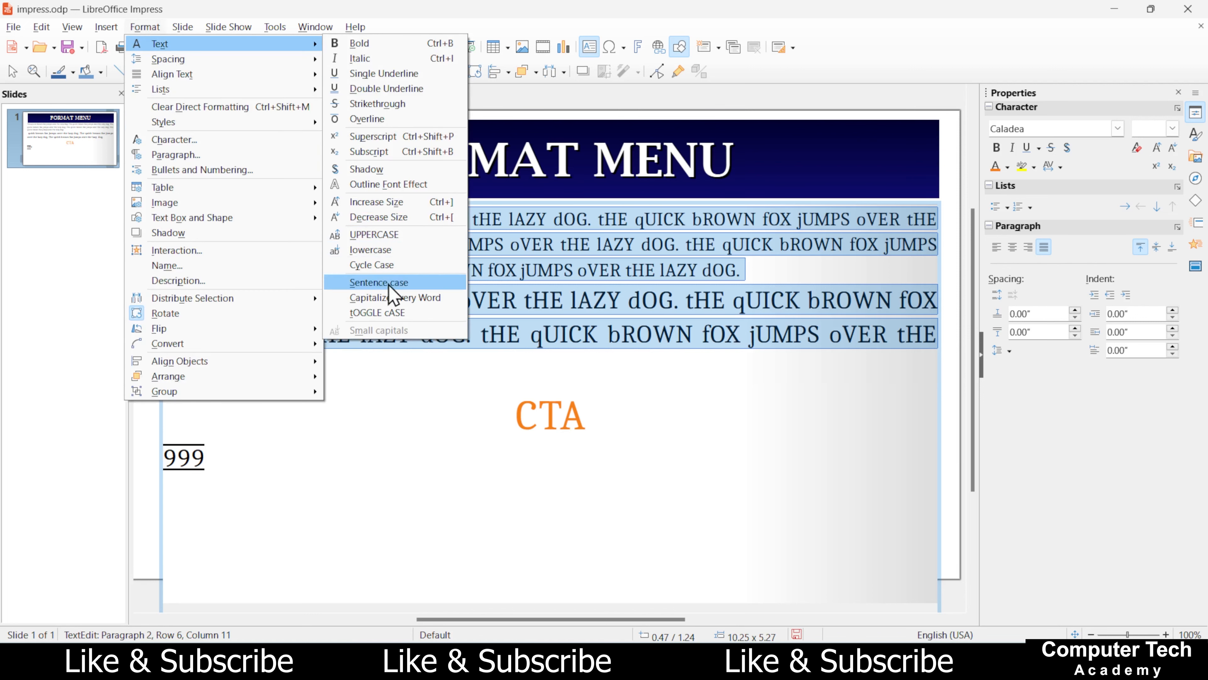
pyautogui.click(377, 234)
pyautogui.click(431, 367)
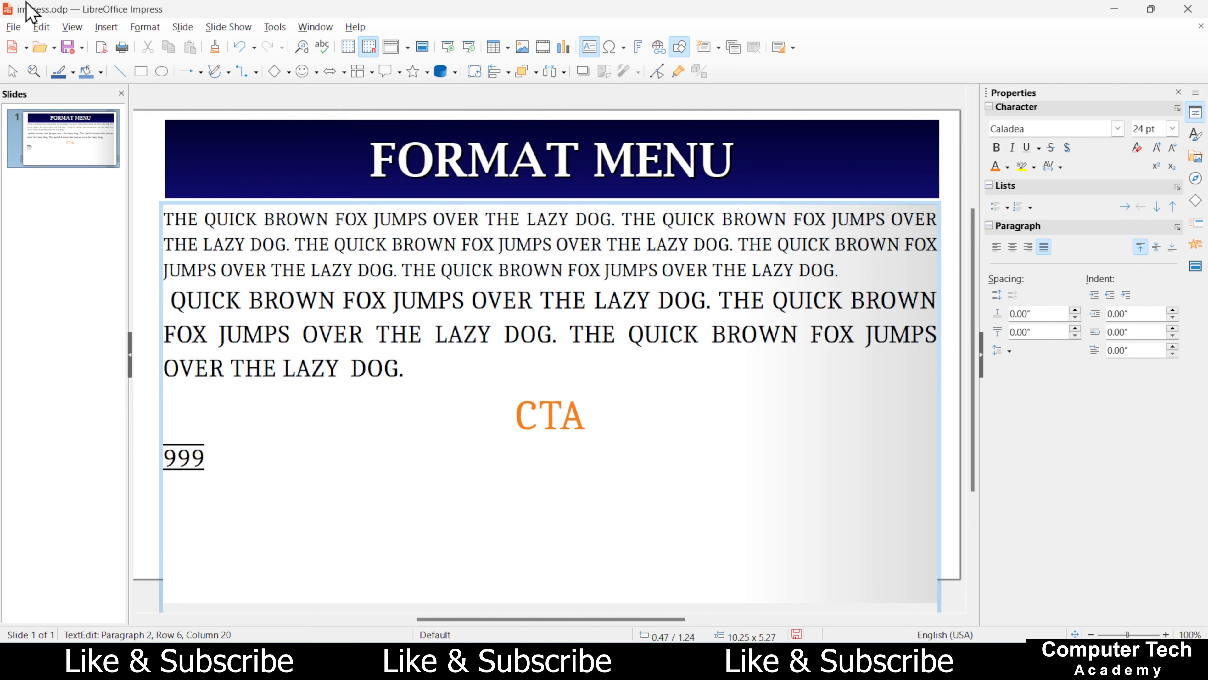
pyautogui.click(143, 27)
pyautogui.moveTo(157, 61)
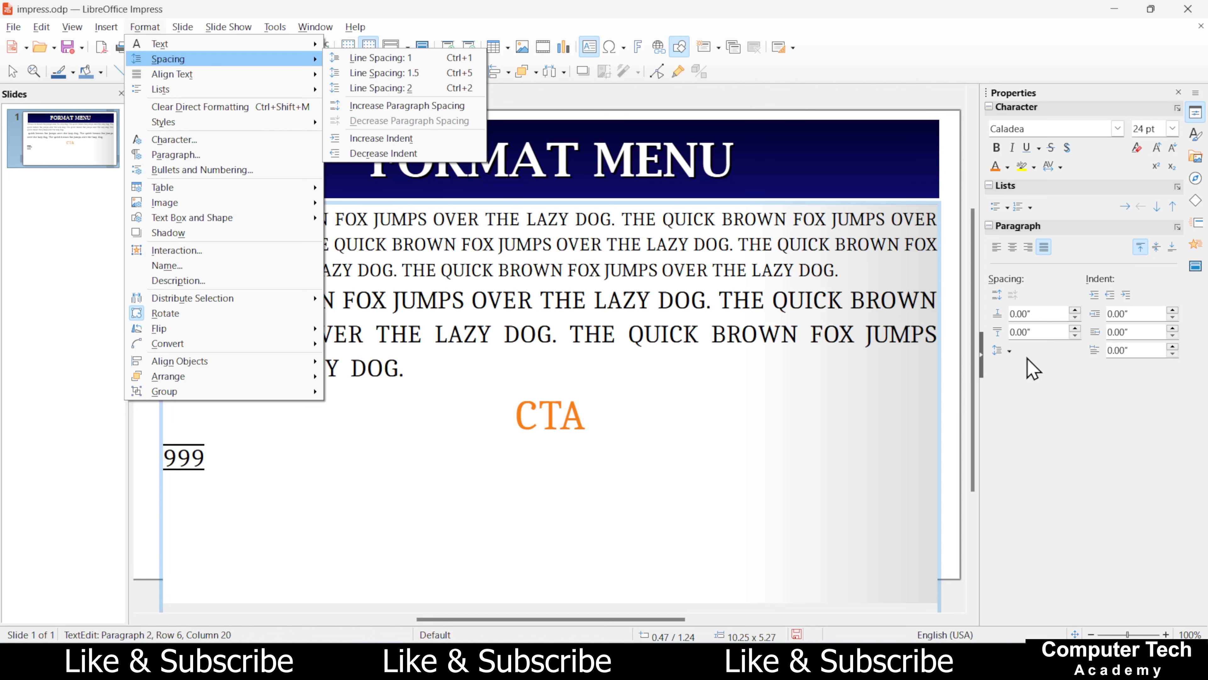
pyautogui.click(639, 361)
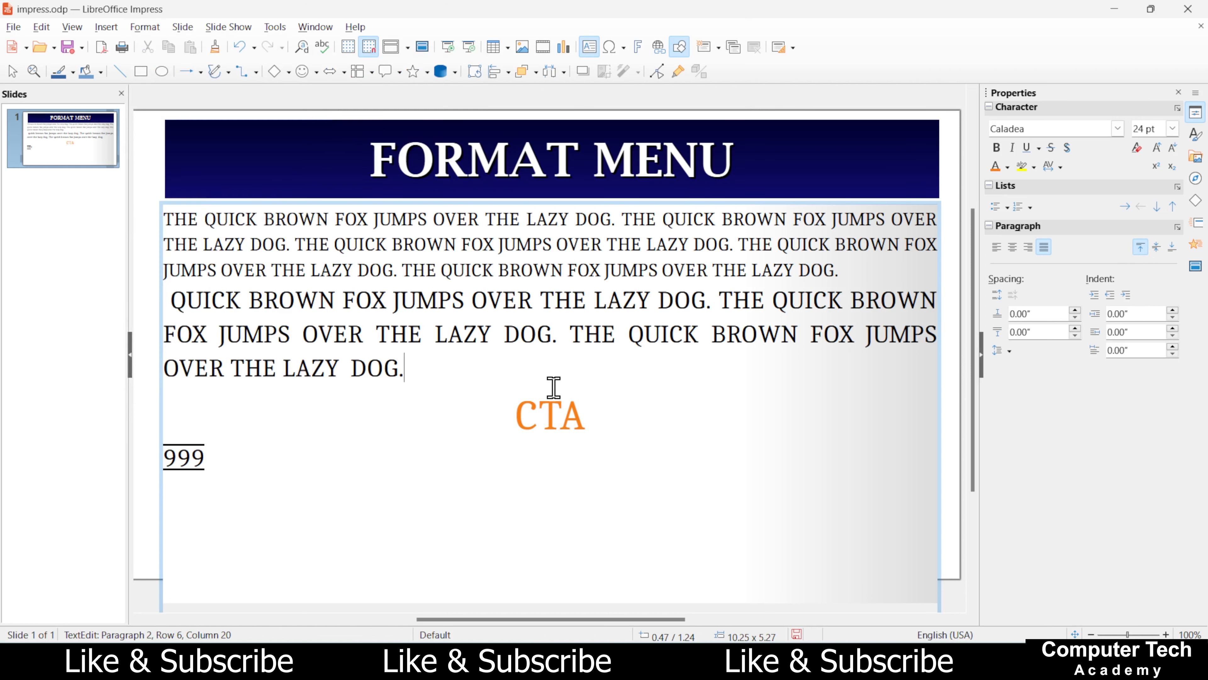
pyautogui.press('Escape')
# - Select text in the first, smaller paragraph and set its line spacing to 1.5
pyautogui.moveTo(165, 220); pyautogui.dragTo(353, 268)
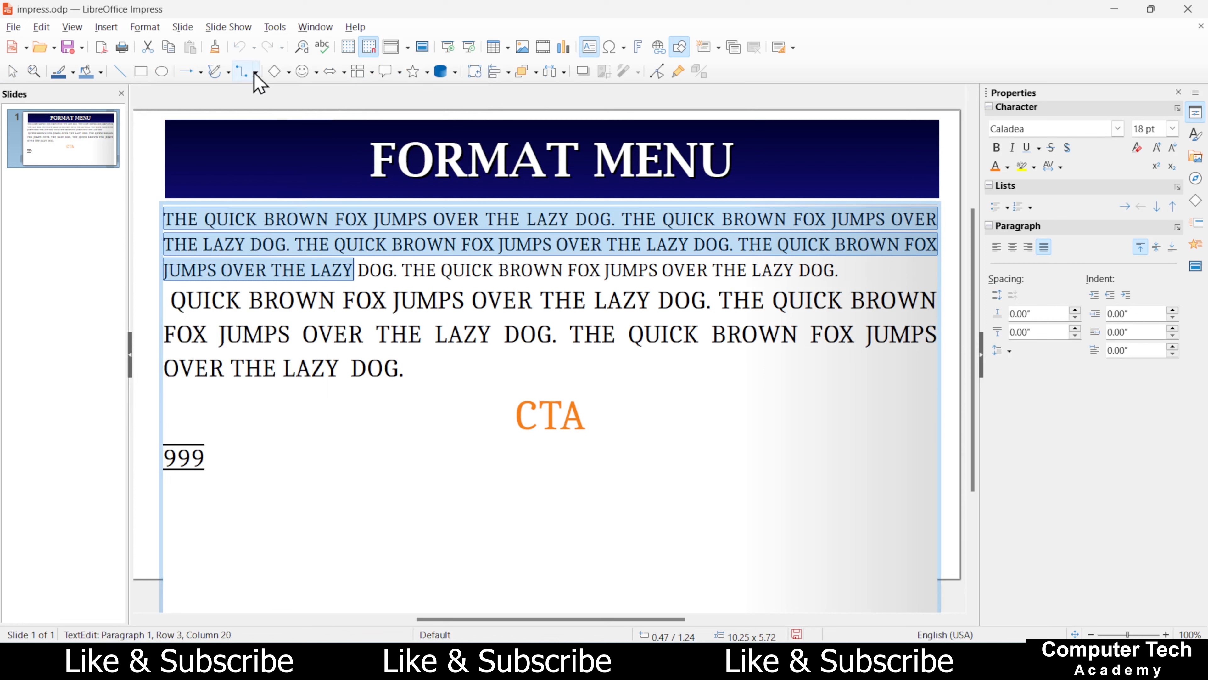
pyautogui.click(147, 27)
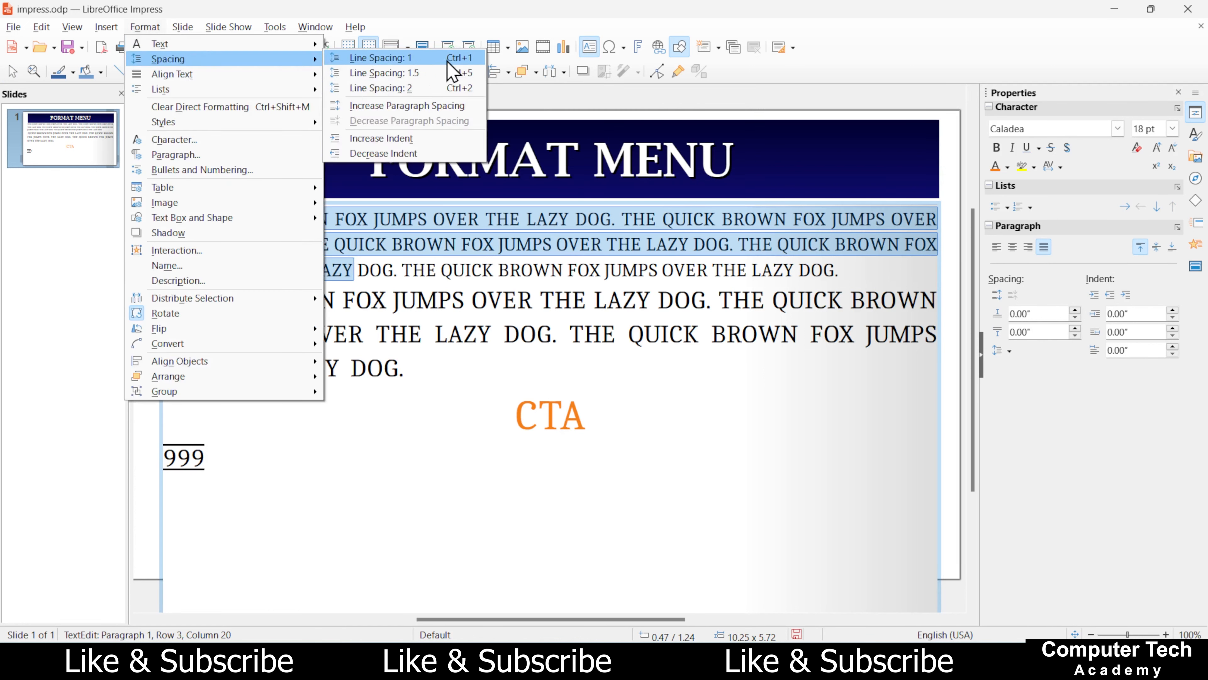
pyautogui.click(404, 72)
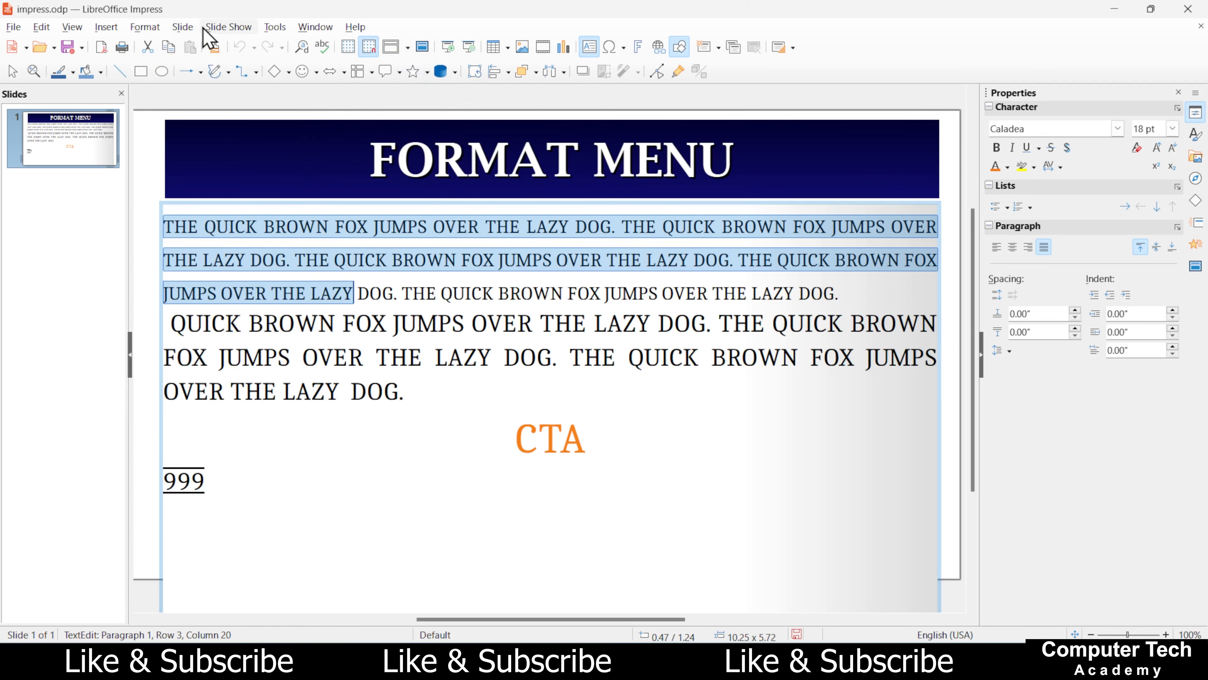
# - Change the first paragraph's line spacing to 2
pyautogui.click(144, 27)
pyautogui.moveTo(168, 63)
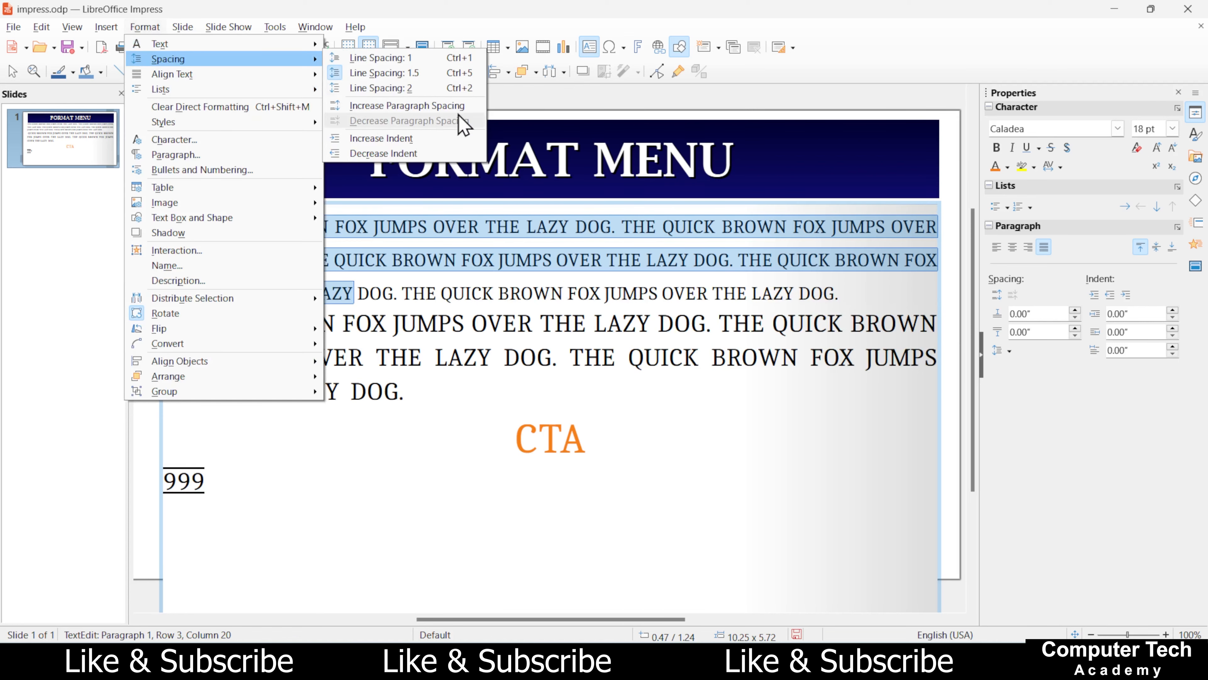
pyautogui.click(415, 88)
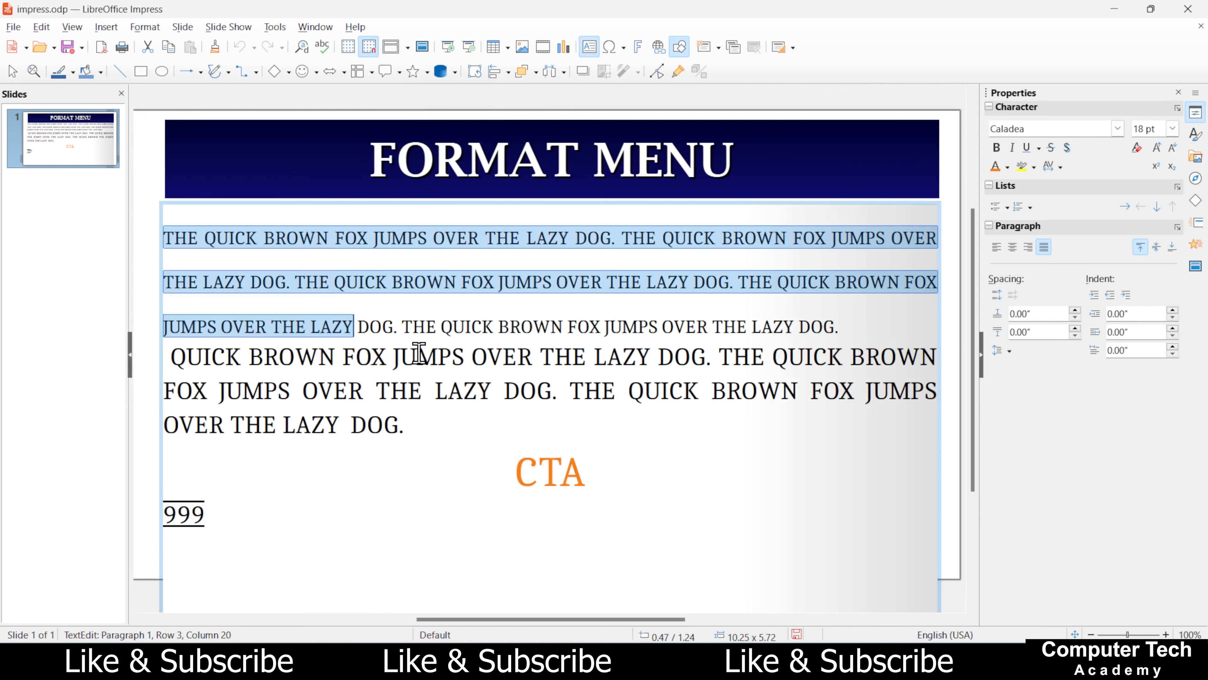
# - Return the first paragraph's line spacing to 1.5 and deselect the text
pyautogui.click(142, 28)
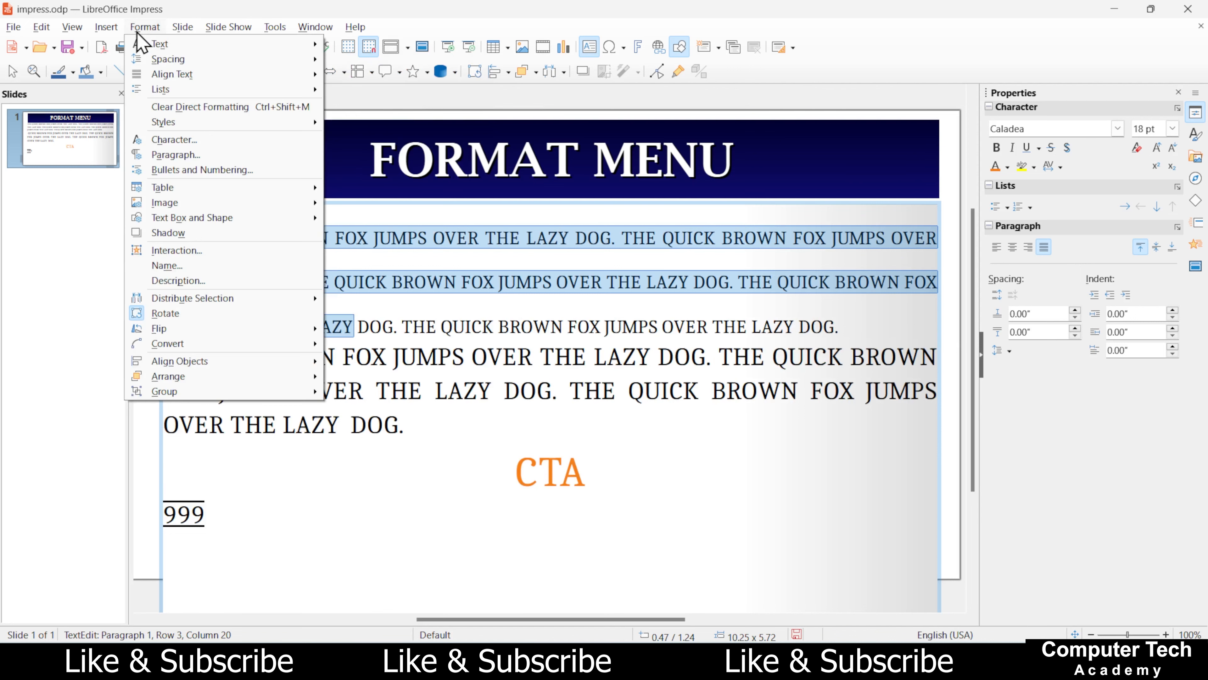
pyautogui.moveTo(176, 63)
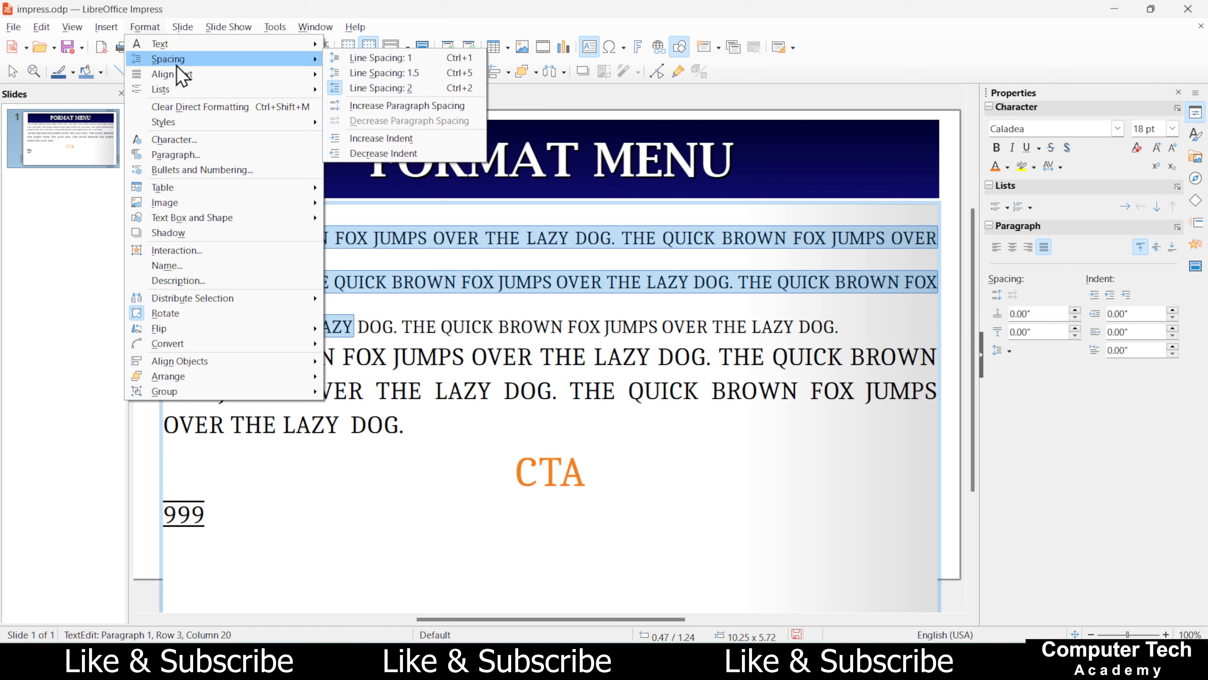
pyautogui.click(381, 74)
pyautogui.click(444, 315)
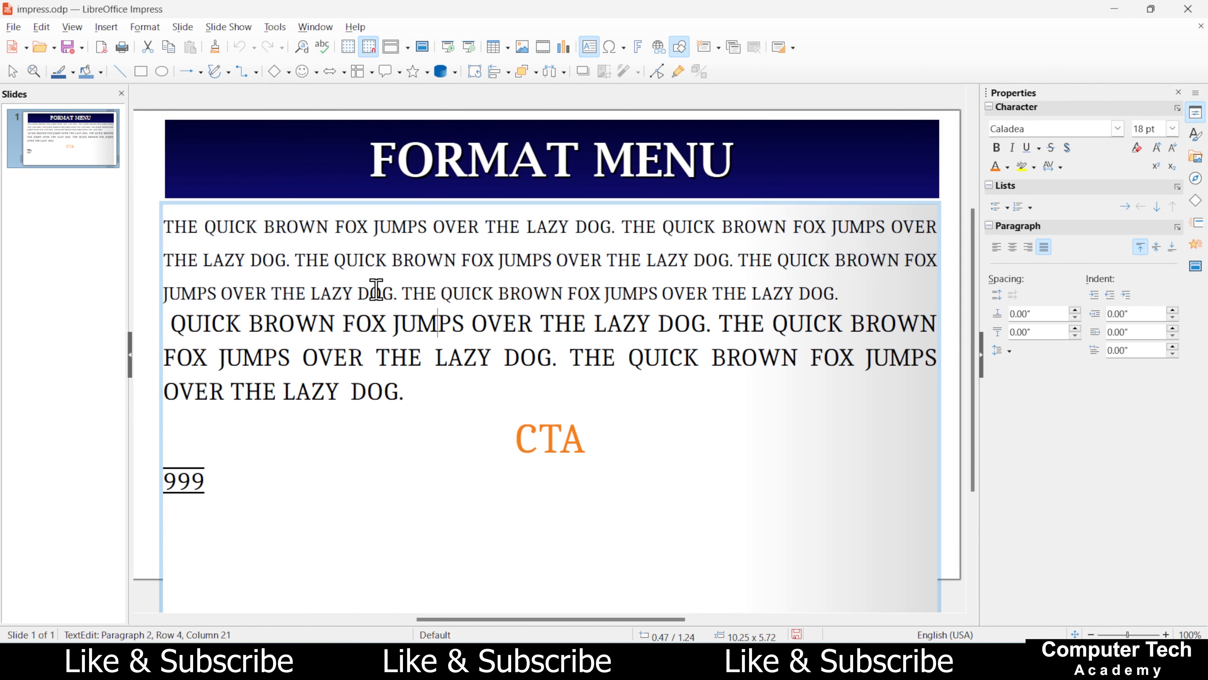
# - Break the first paragraph before its last sentence, and strip the larger paragraph's leading space, rejoining and re-splitting it from the line above
pyautogui.press('Return')
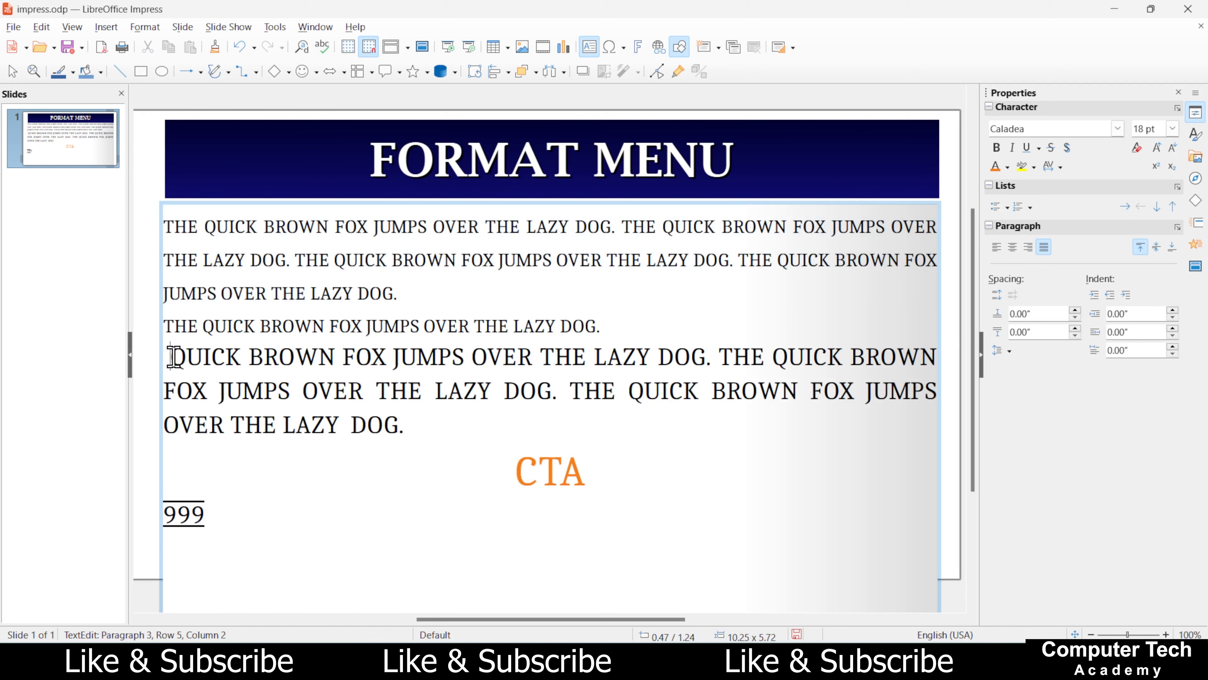
pyautogui.press('BackSpace')
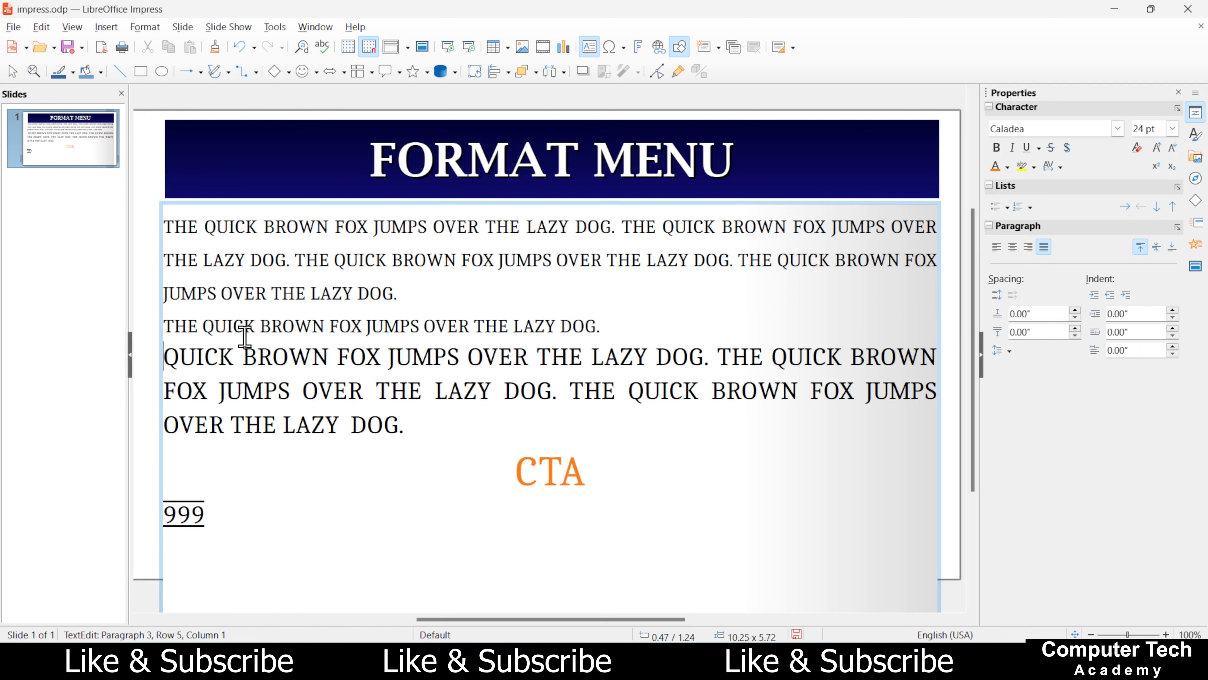
pyautogui.press('BackSpace')
pyautogui.press('Return')
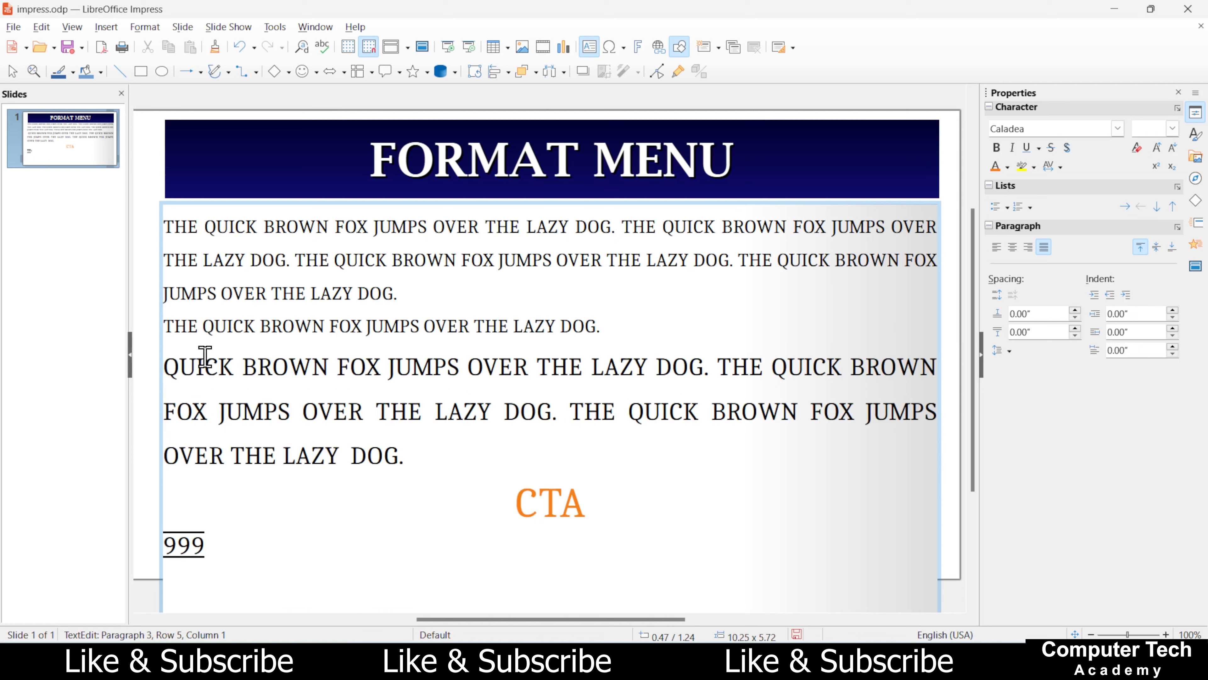
# - Increase the paragraph spacing of the larger QUICK BROWN FOX paragraph by one increment, to 0.04"
pyautogui.click(159, 28)
pyautogui.moveTo(169, 59)
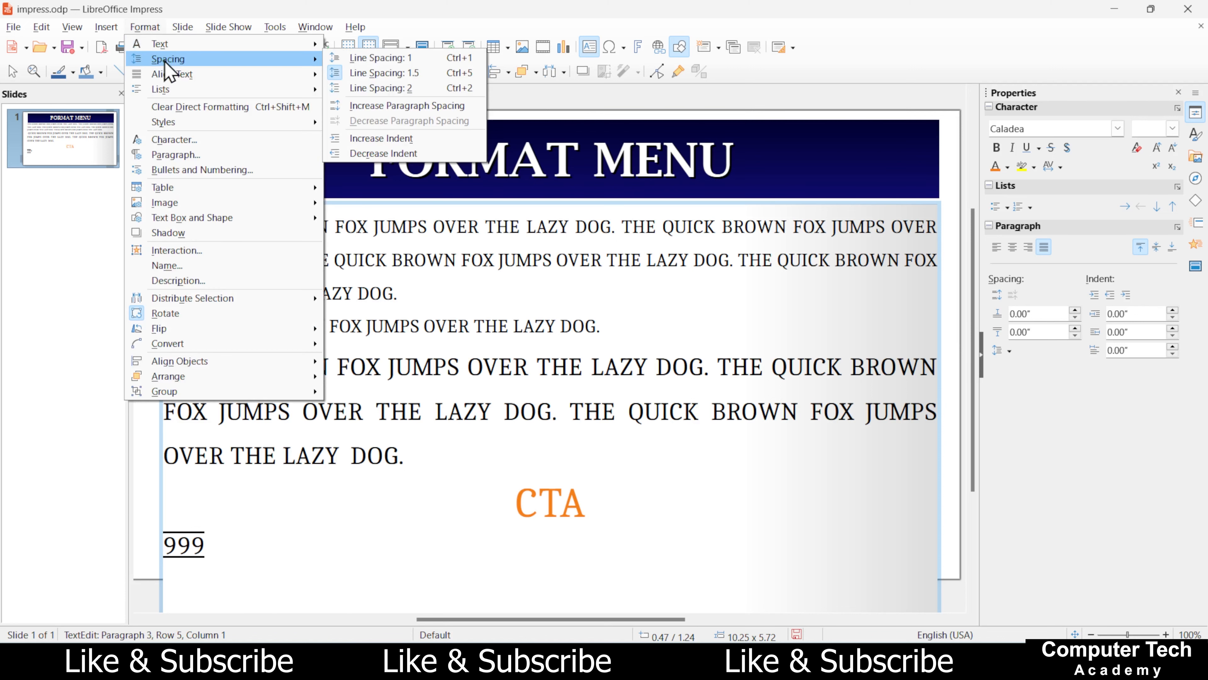
pyautogui.click(400, 107)
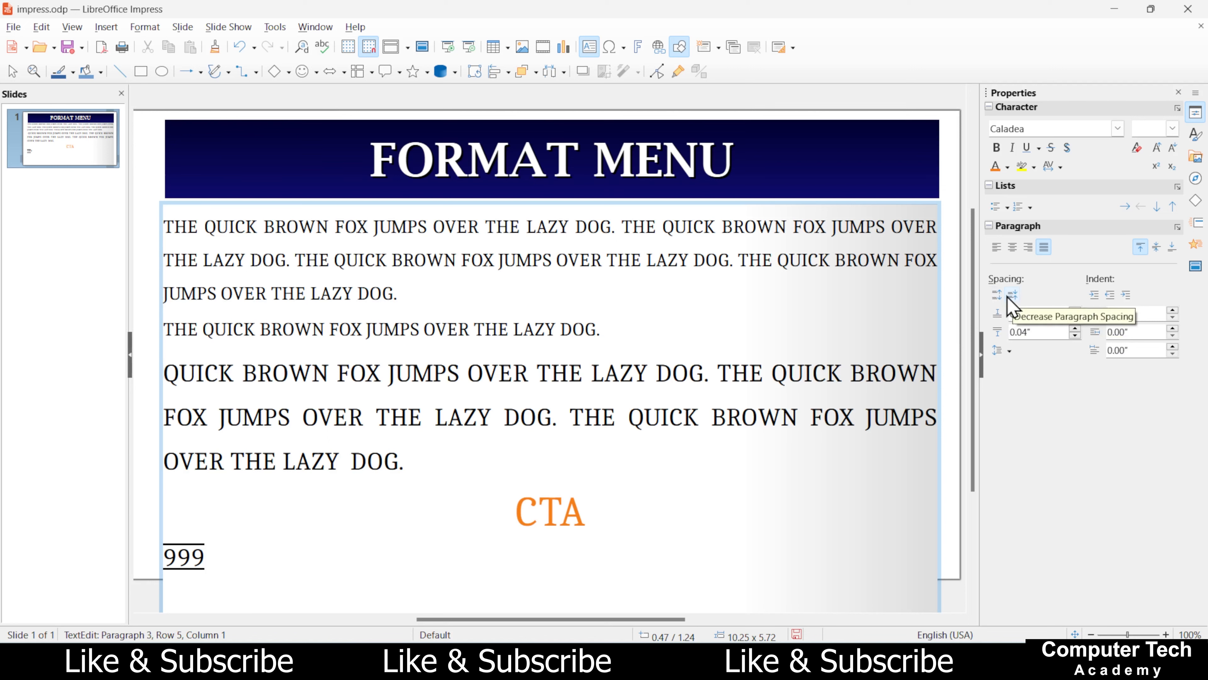
# - Repeatedly increase the larger paragraph's spacing above and below, up to about 0.79"
pyautogui.click(997, 297)
pyautogui.click(997, 296)
pyautogui.click(998, 296)
pyautogui.click(997, 297)
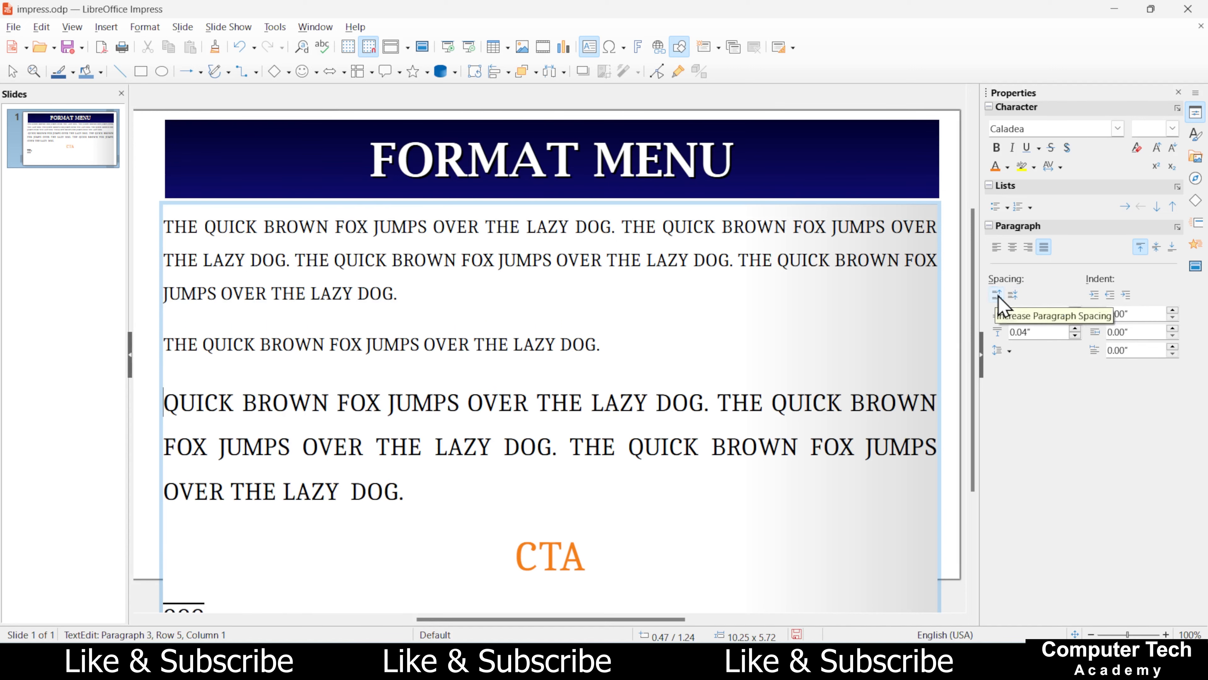
pyautogui.click(997, 297)
pyautogui.click(997, 296)
pyautogui.click(997, 296)
pyautogui.click(997, 296)
pyautogui.click(997, 296)
pyautogui.click(997, 296)
pyautogui.click(998, 296)
pyautogui.click(997, 296)
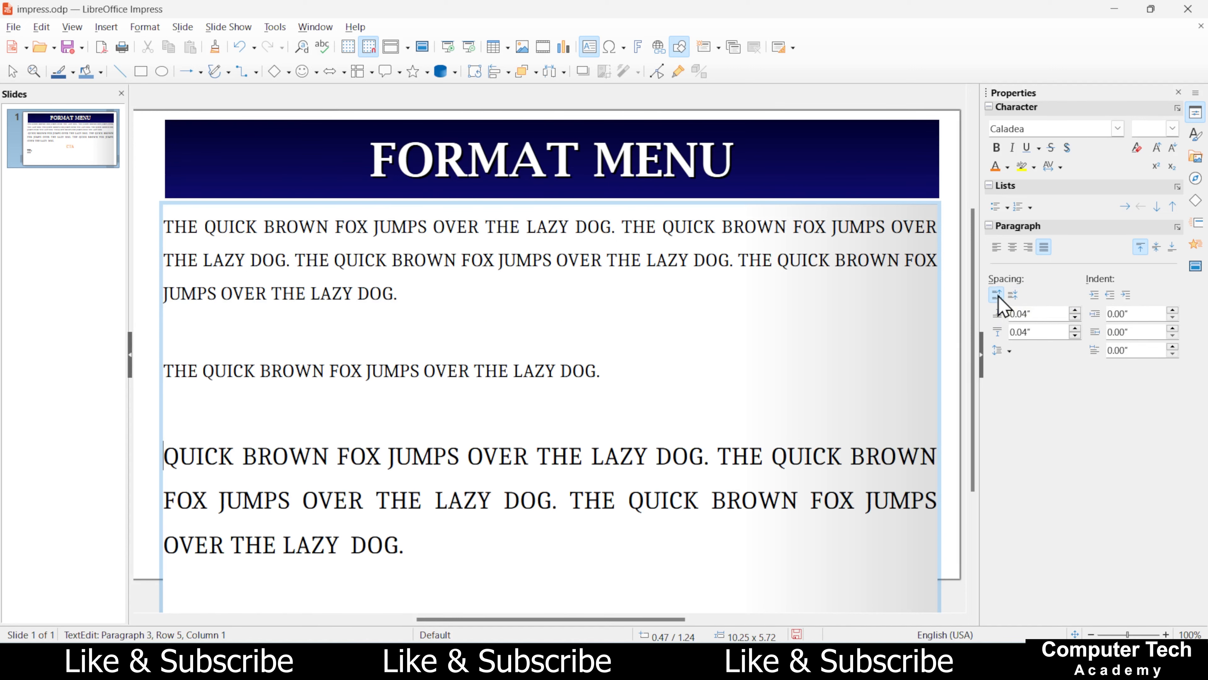
pyautogui.click(997, 296)
pyautogui.click(998, 296)
pyautogui.click(998, 296)
pyautogui.click(999, 295)
pyautogui.click(998, 295)
# - Decrease the larger paragraph's spacing in repeated increments until above and below are both 0.16"
pyautogui.click(1014, 294)
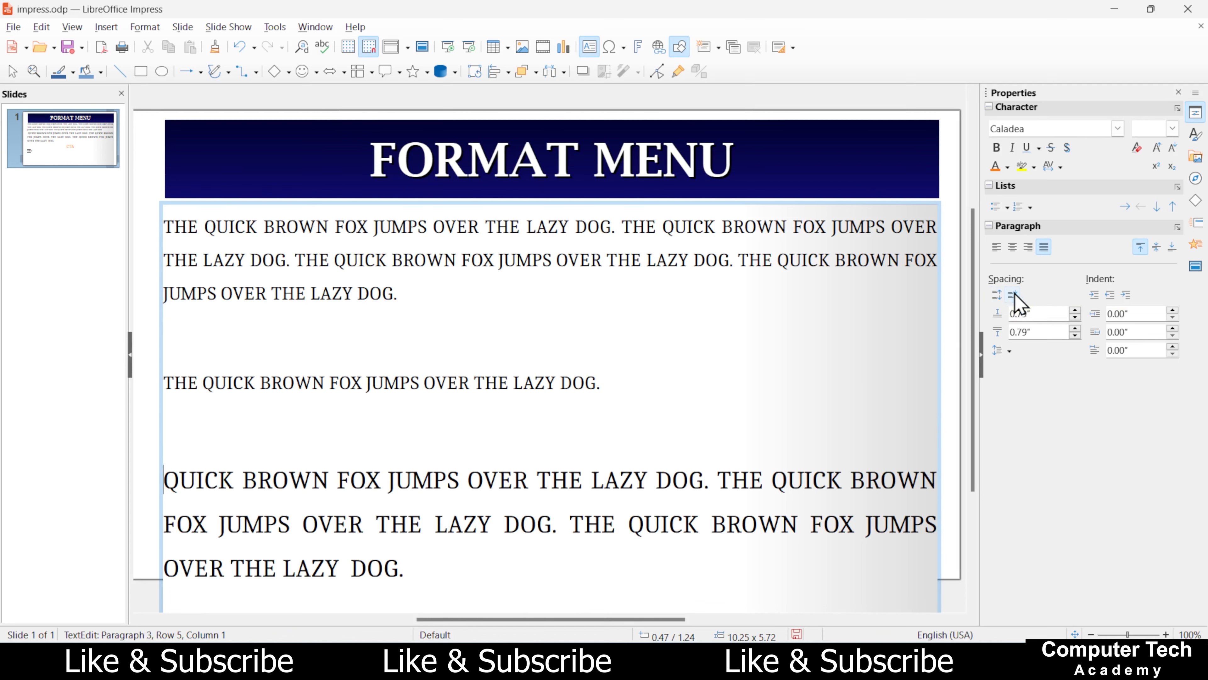
pyautogui.click(1014, 293)
pyautogui.click(1014, 293)
pyautogui.click(1014, 295)
pyautogui.click(1014, 295)
pyautogui.click(1014, 295)
pyautogui.click(1014, 295)
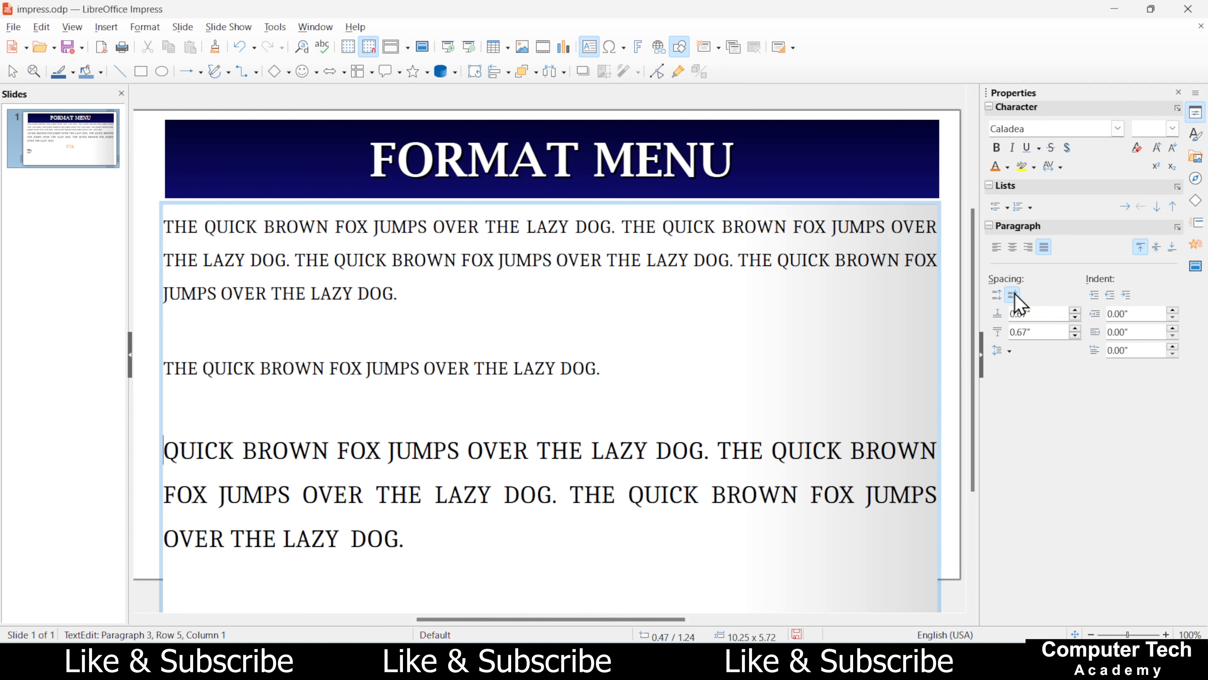
pyautogui.click(1014, 295)
pyautogui.click(1014, 295)
pyautogui.click(1015, 295)
pyautogui.click(1014, 295)
pyautogui.click(1014, 295)
pyautogui.click(1014, 295)
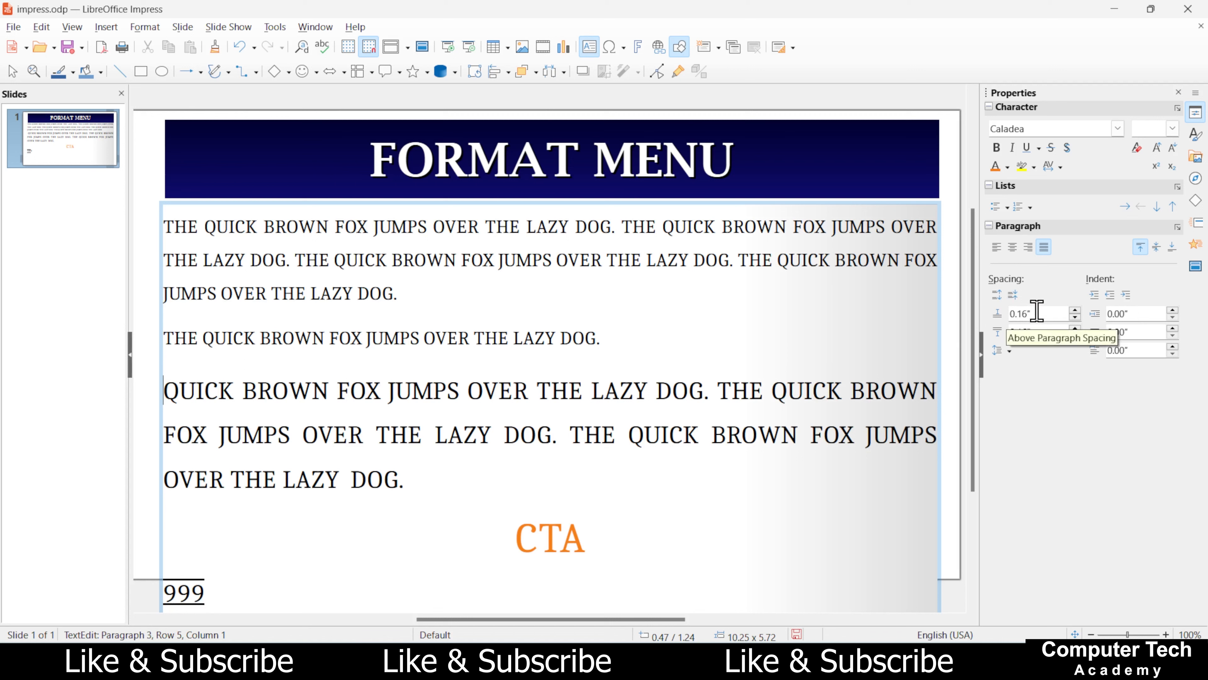
# - Try custom line spacings on the larger paragraph: Fixed at 0.20", followed by 1.15 Lines
pyautogui.click(1004, 350)
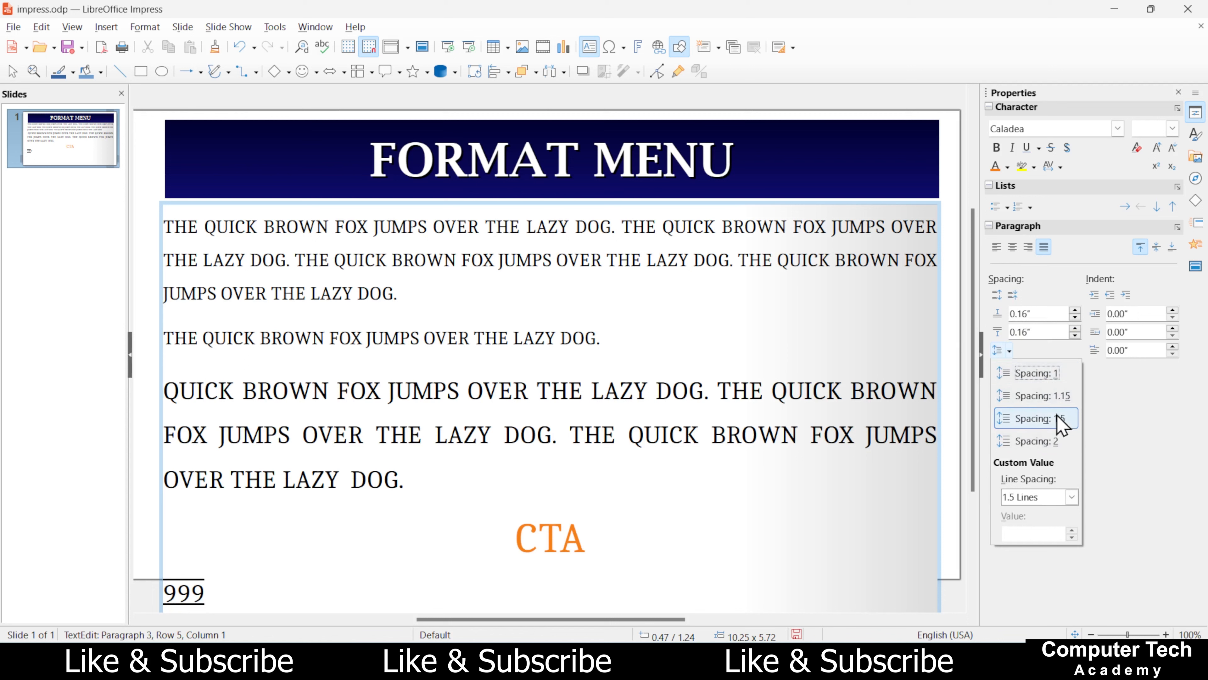
pyautogui.click(1070, 499)
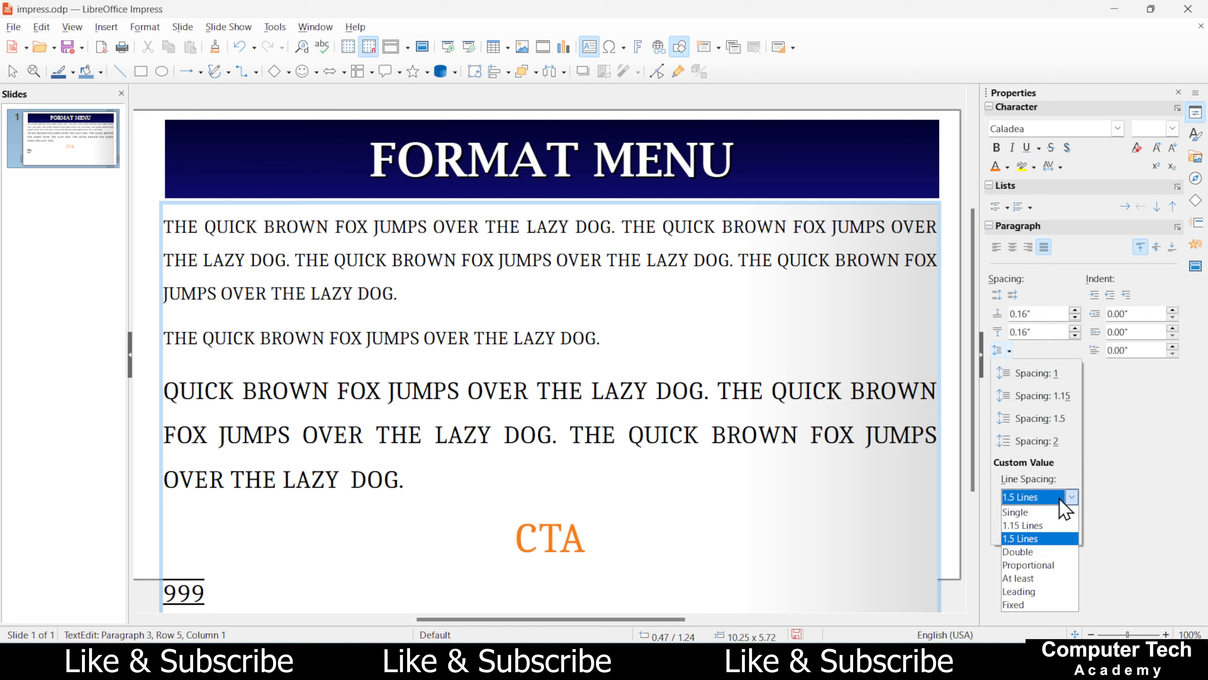
pyautogui.click(1047, 605)
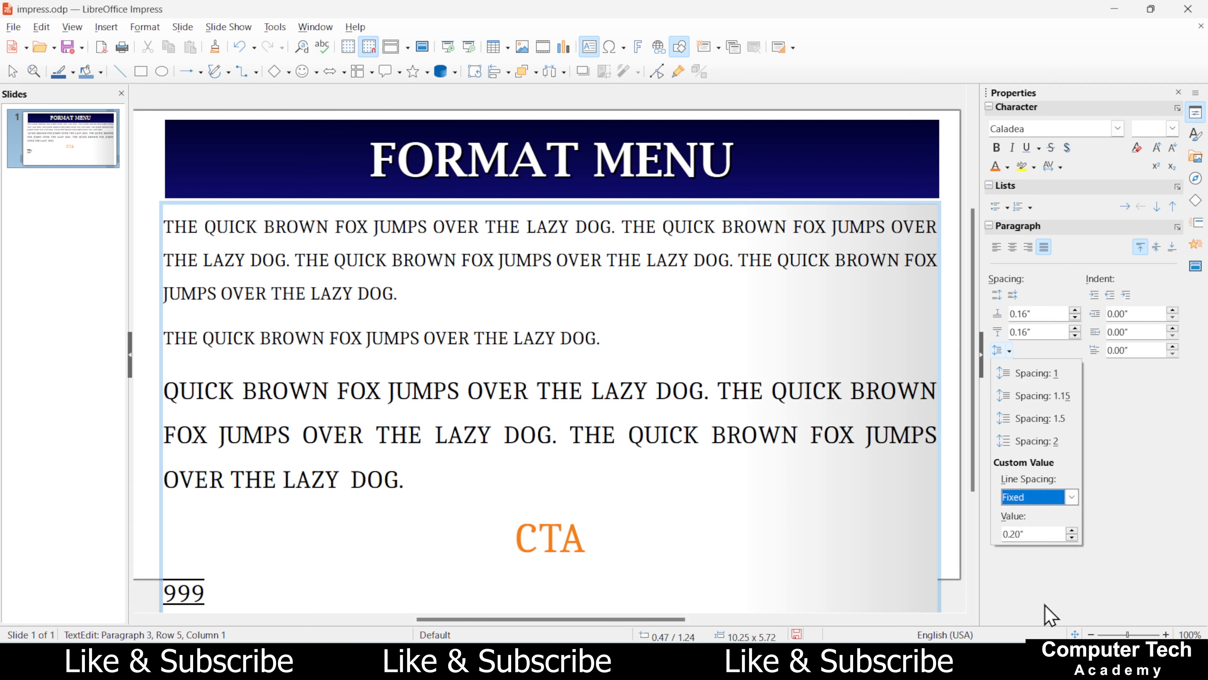
pyautogui.click(1034, 534)
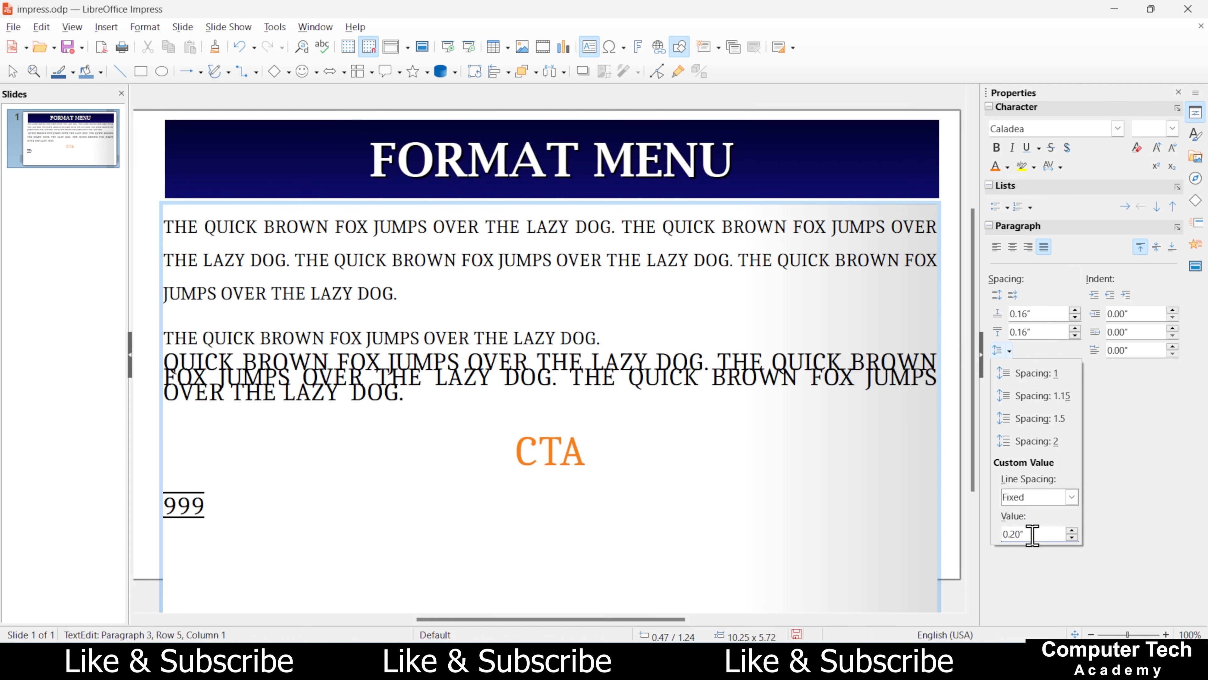
pyautogui.click(1072, 497)
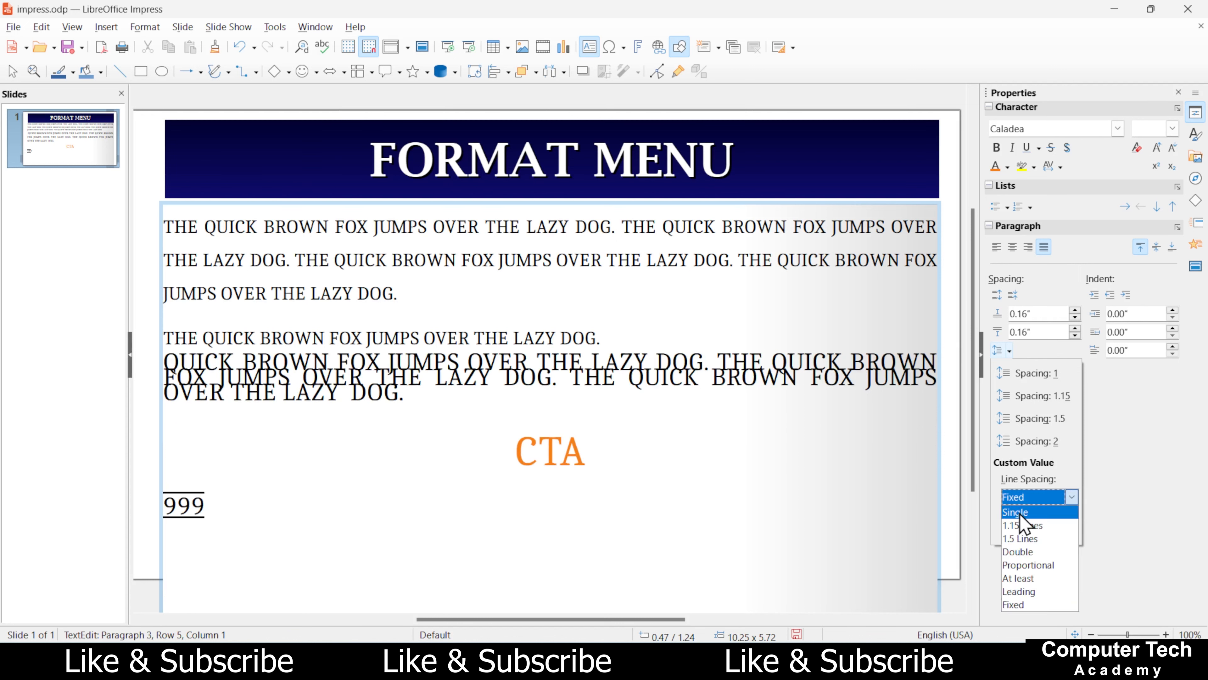
pyautogui.click(1020, 524)
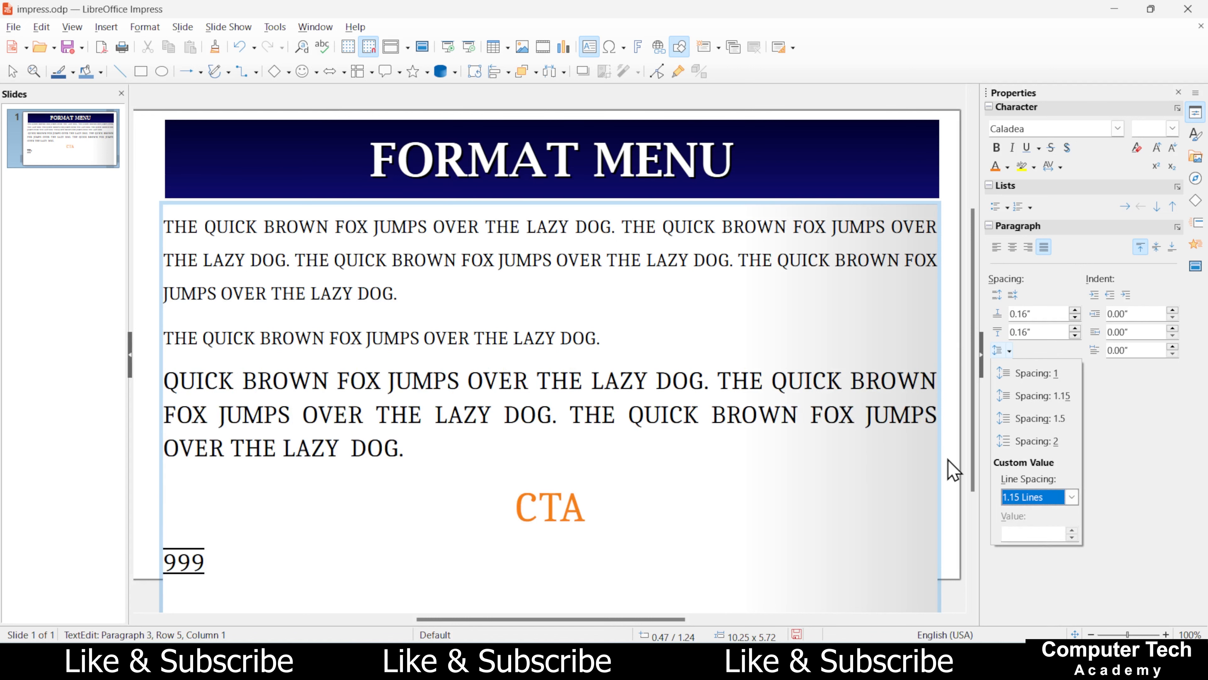
# - Set the larger paragraph's custom line spacing to Single and close the line spacing options
pyautogui.click(1072, 498)
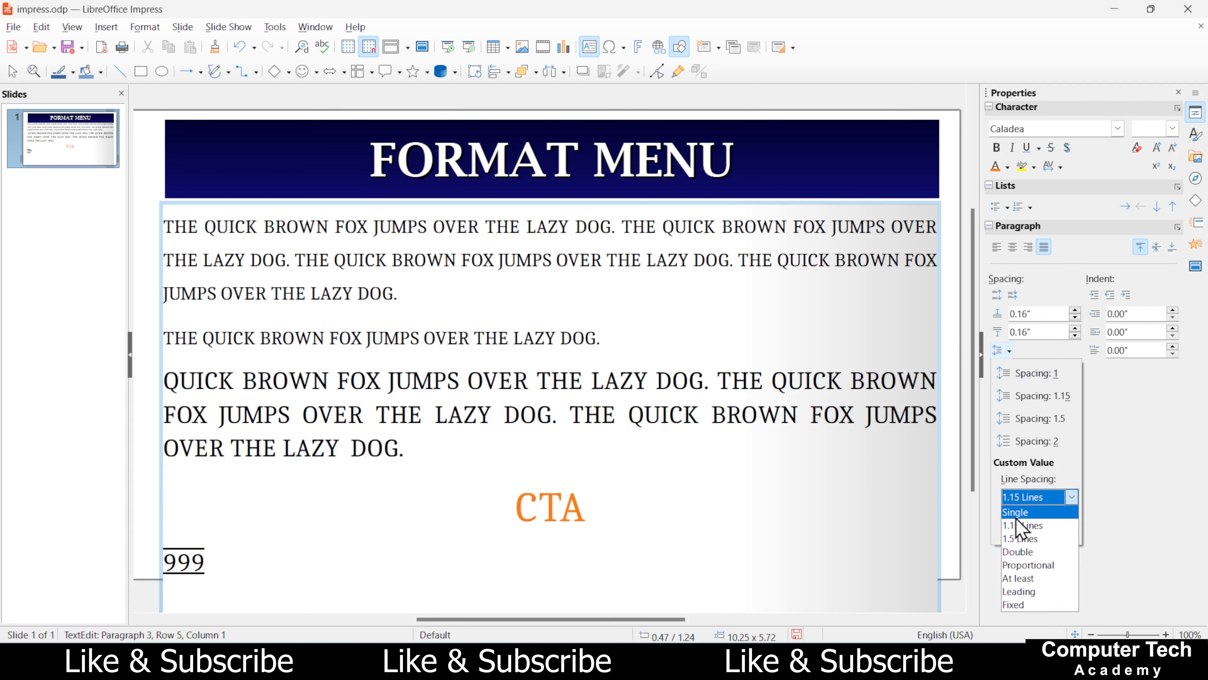
pyautogui.click(1015, 517)
pyautogui.click(1143, 508)
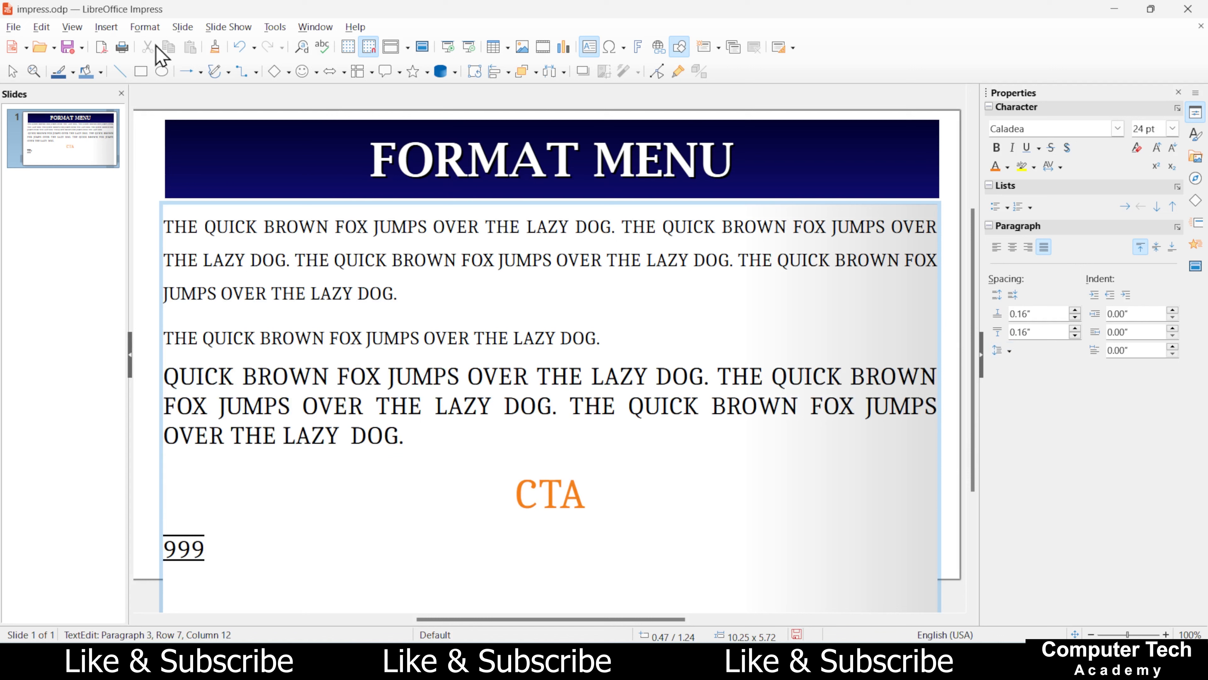
# - Apply Justified text alignment to the larger paragraph
pyautogui.click(145, 26)
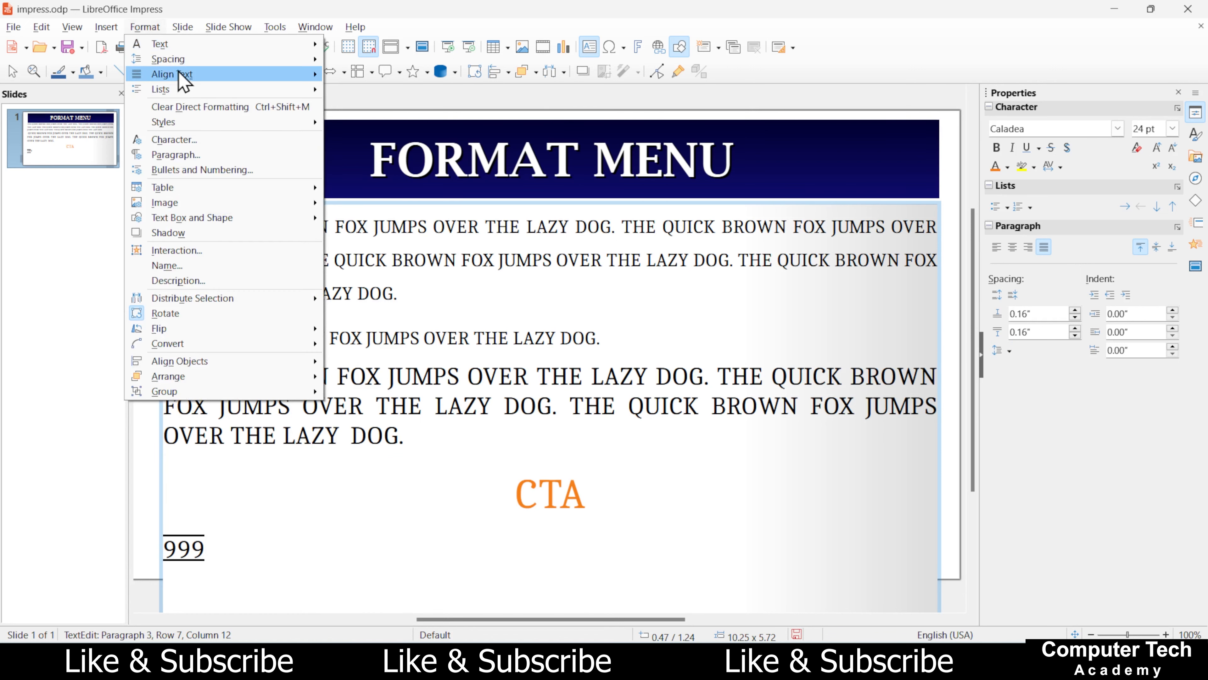
pyautogui.moveTo(183, 82)
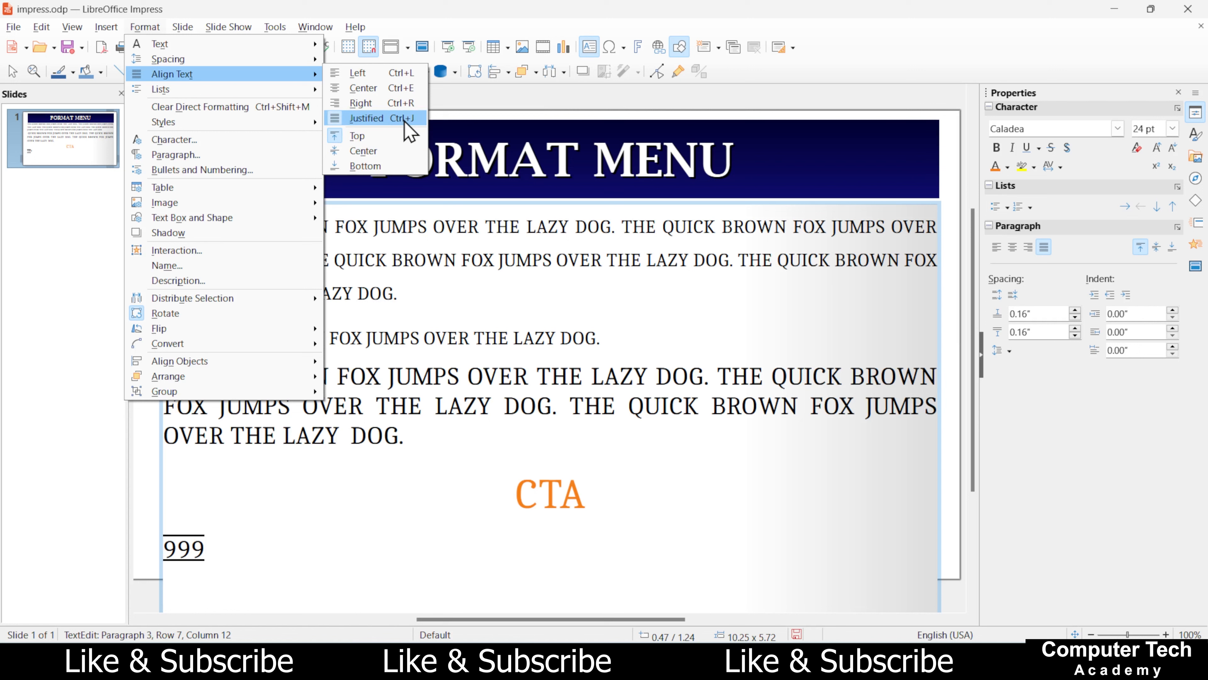
pyautogui.click(376, 118)
# - Try left and right alignment on the FORMAT MENU title, return it to centered, and review the text alignment options
pyautogui.click(446, 167)
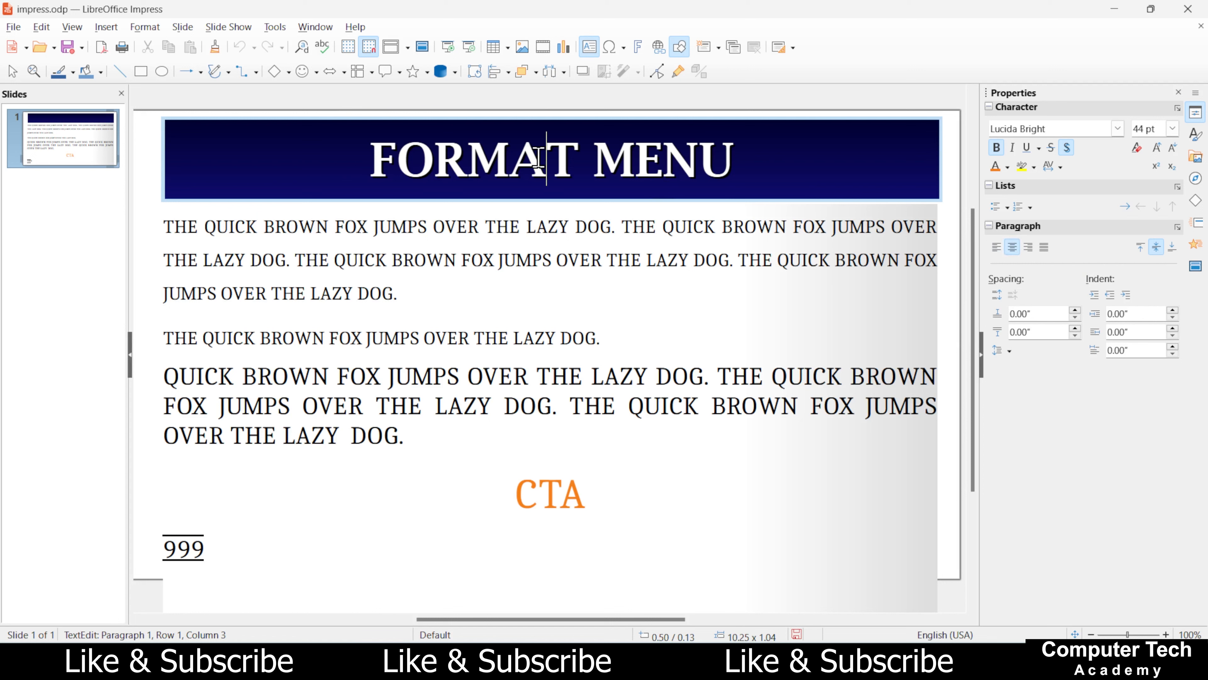
pyautogui.click(996, 247)
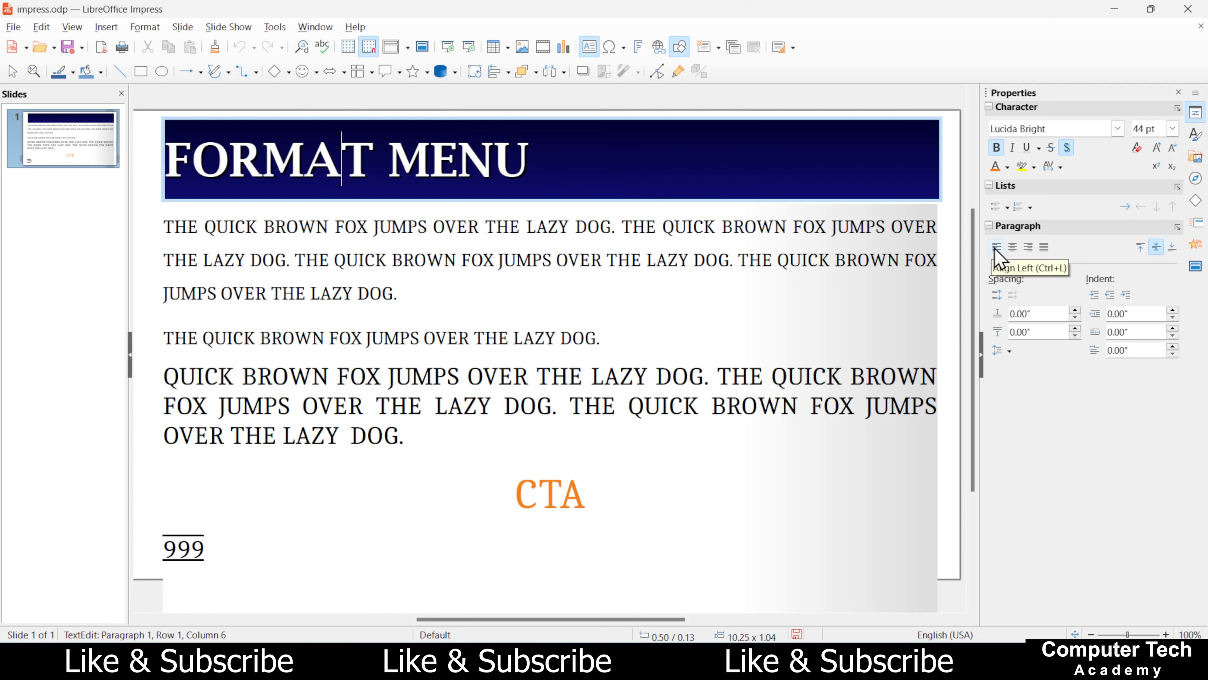
pyautogui.click(1028, 247)
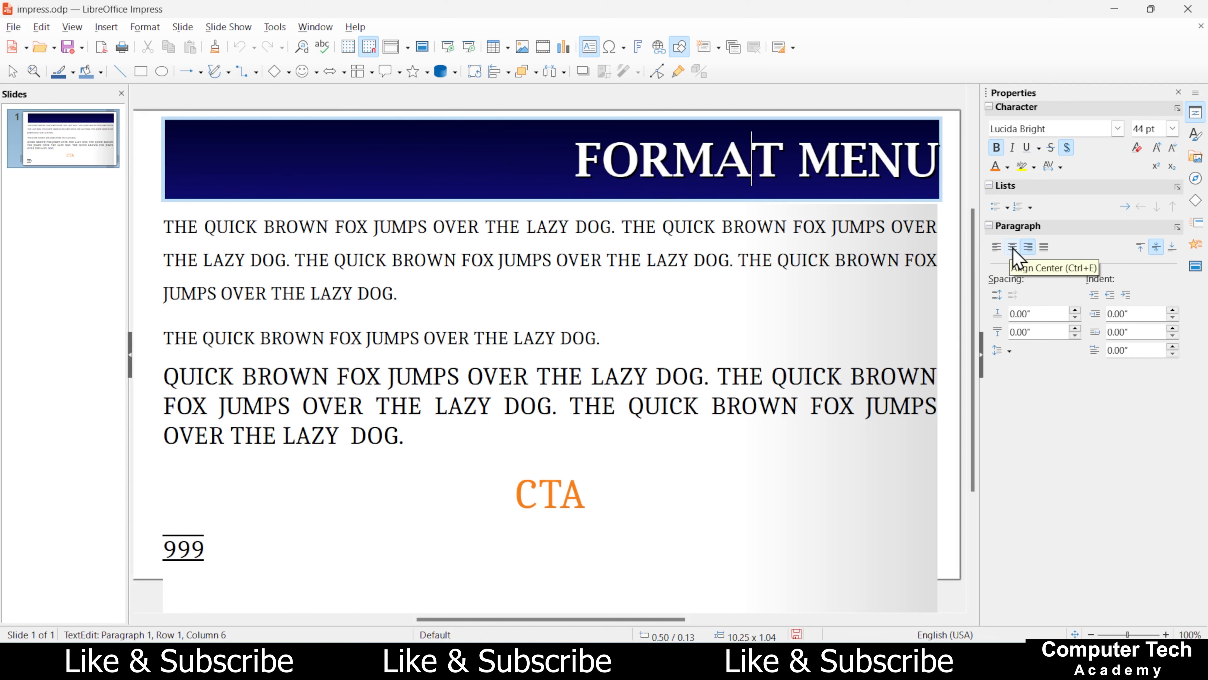
pyautogui.click(1013, 247)
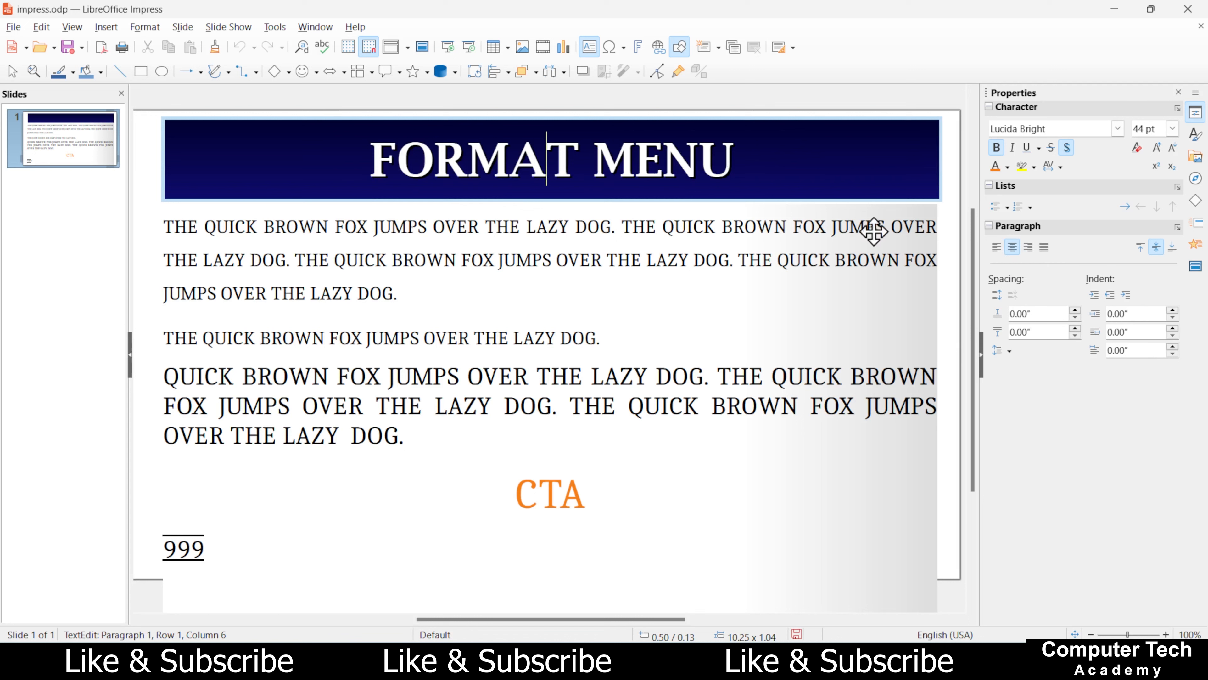
pyautogui.click(142, 27)
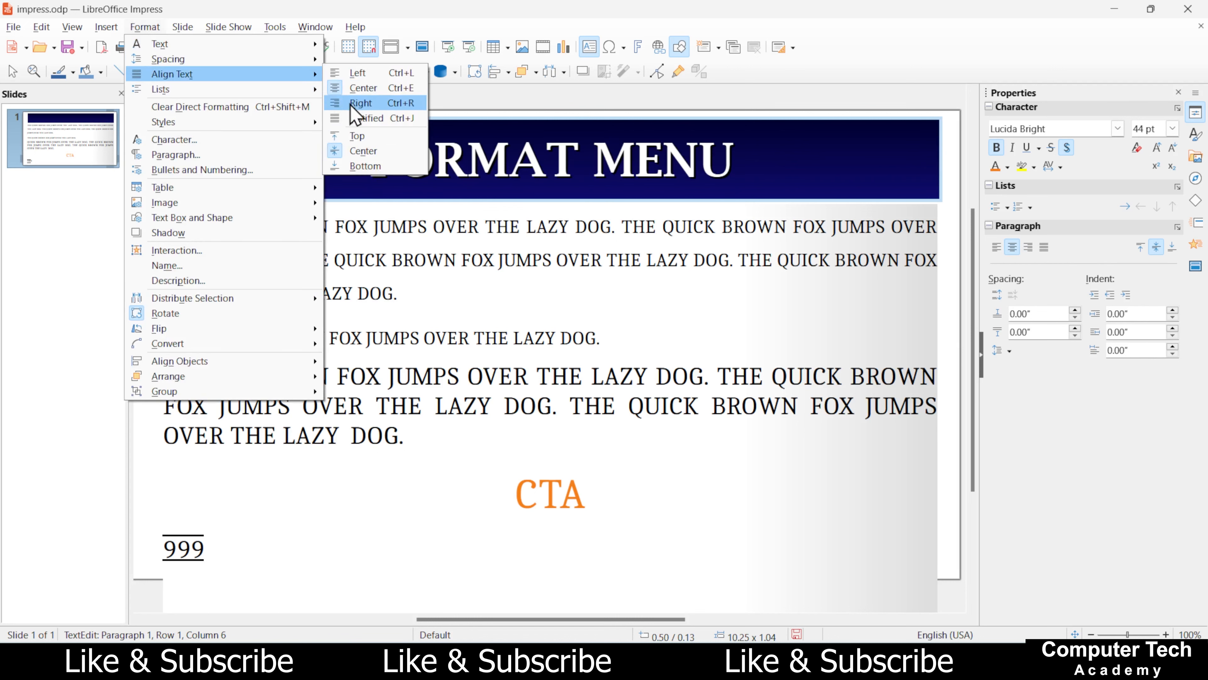
pyautogui.click(460, 308)
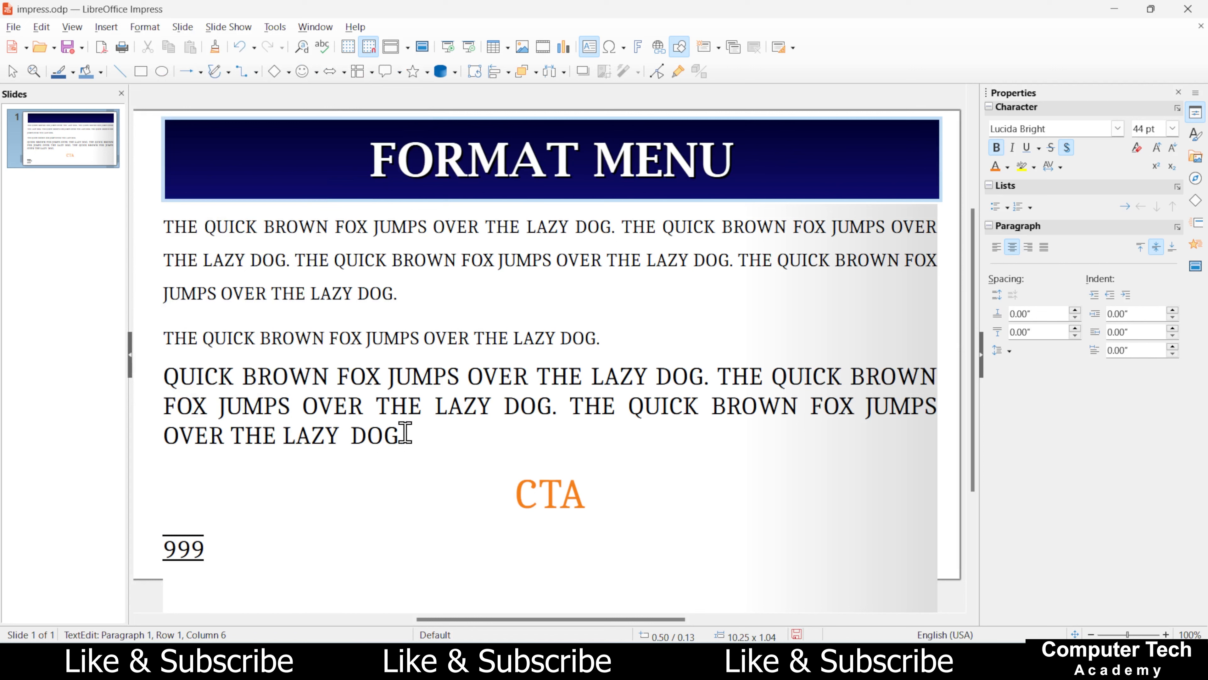
# - Merge the three body paragraphs above CTA into one by removing the paragraph breaks between them
pyautogui.click(167, 375)
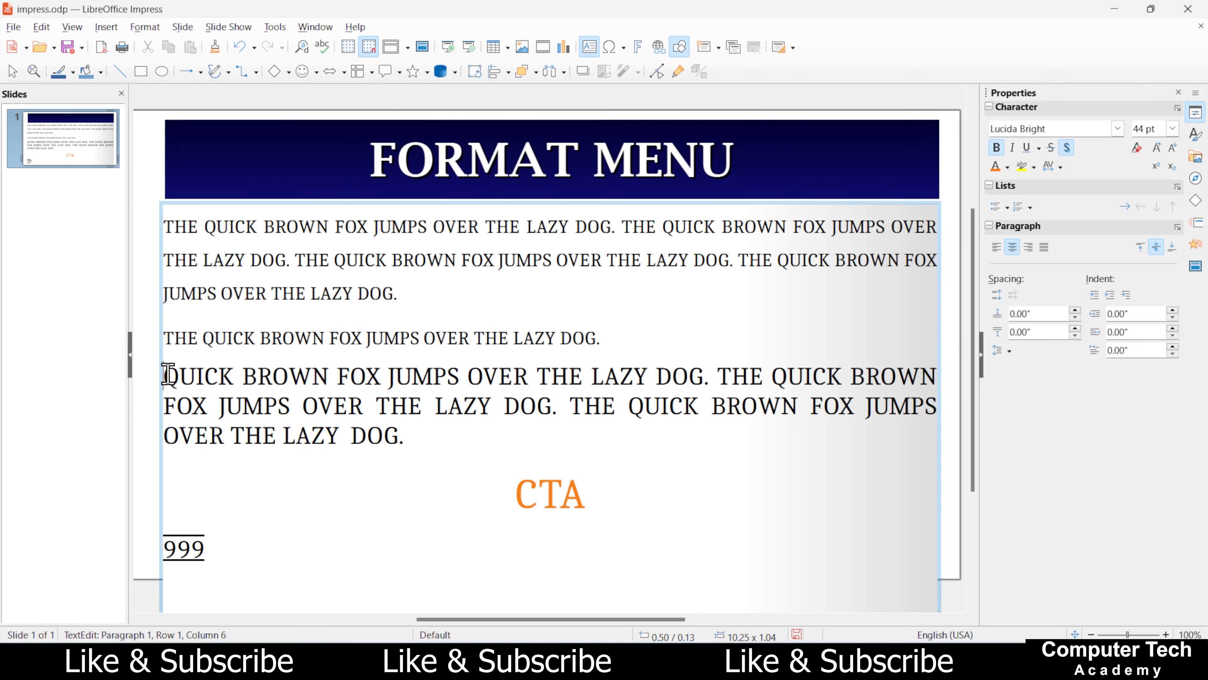
pyautogui.press('BackSpace')
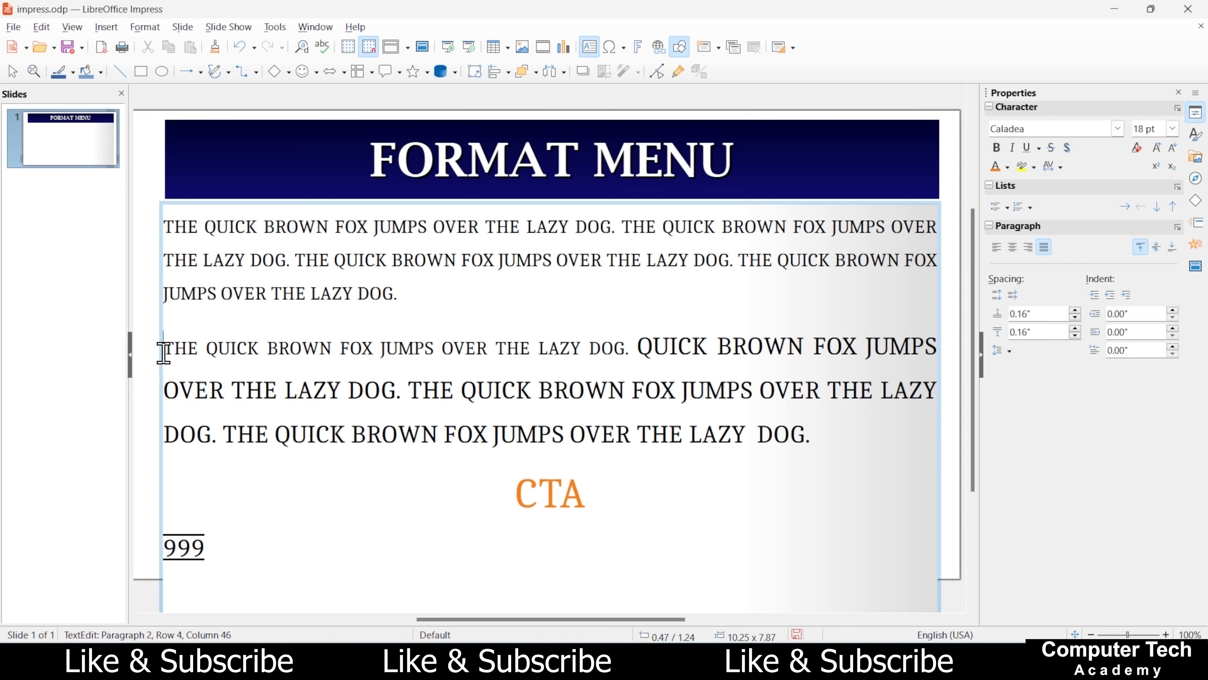
pyautogui.press('BackSpace')
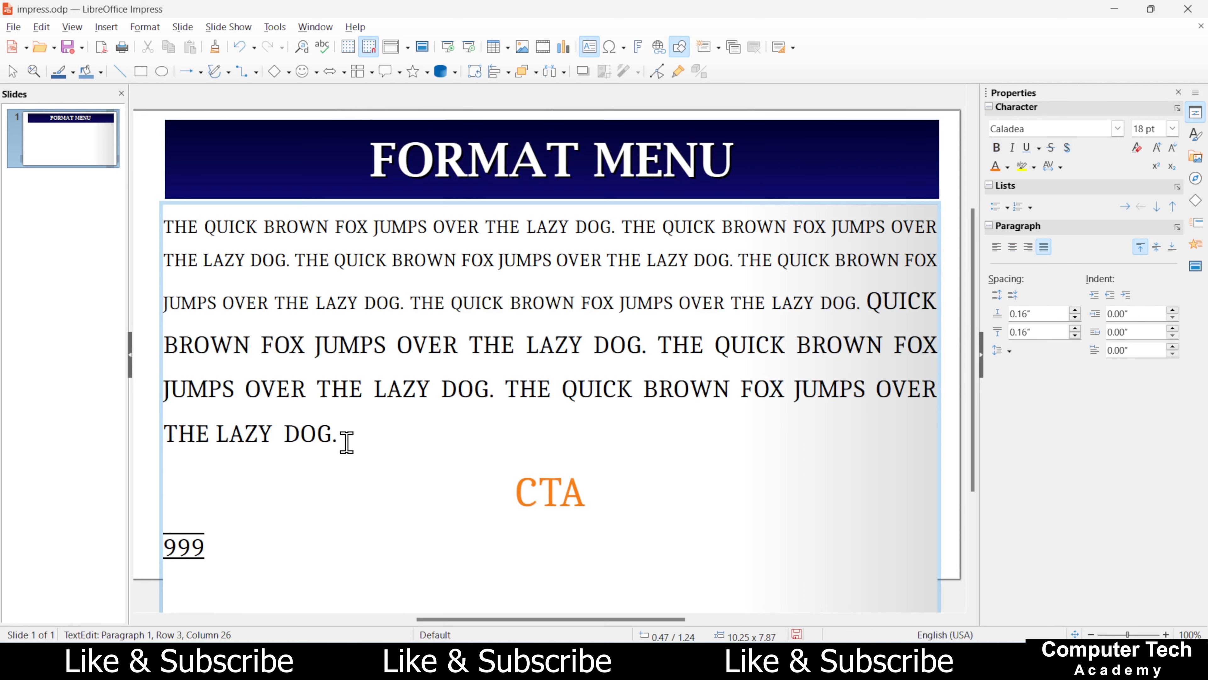
# - Select the merged paragraph's text from its end back to near its start and apply single line spacing
pyautogui.moveTo(338, 434); pyautogui.dragTo(224, 219)
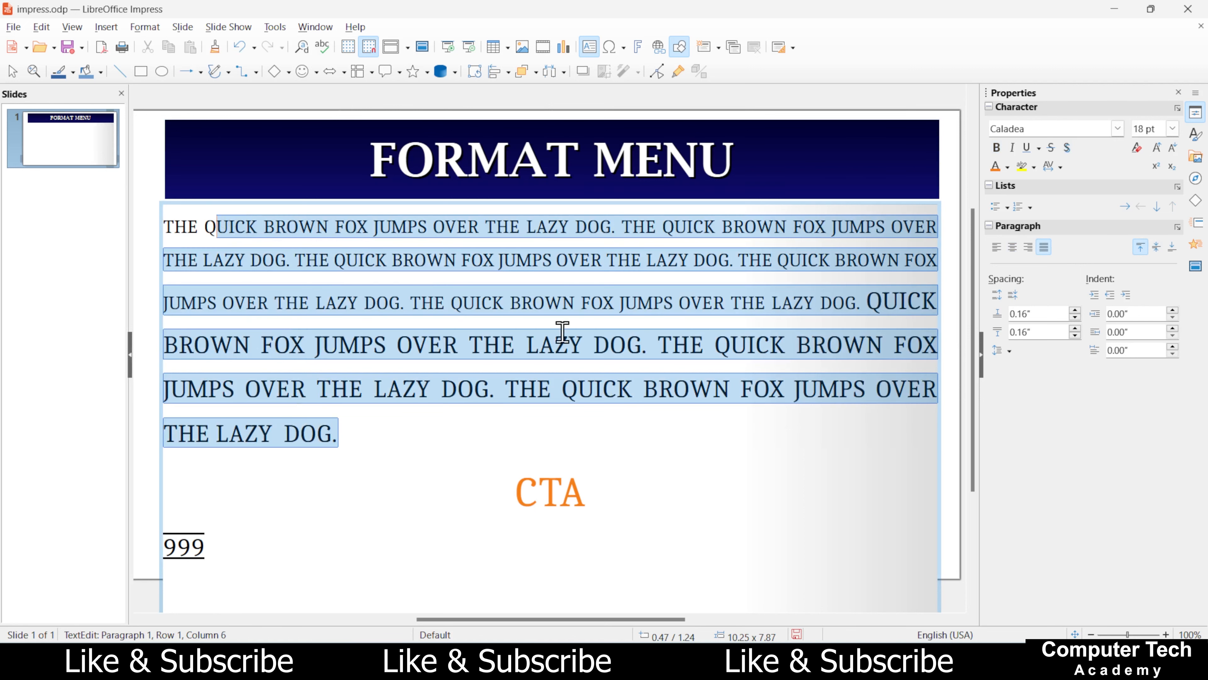
pyautogui.click(1008, 351)
pyautogui.click(1021, 372)
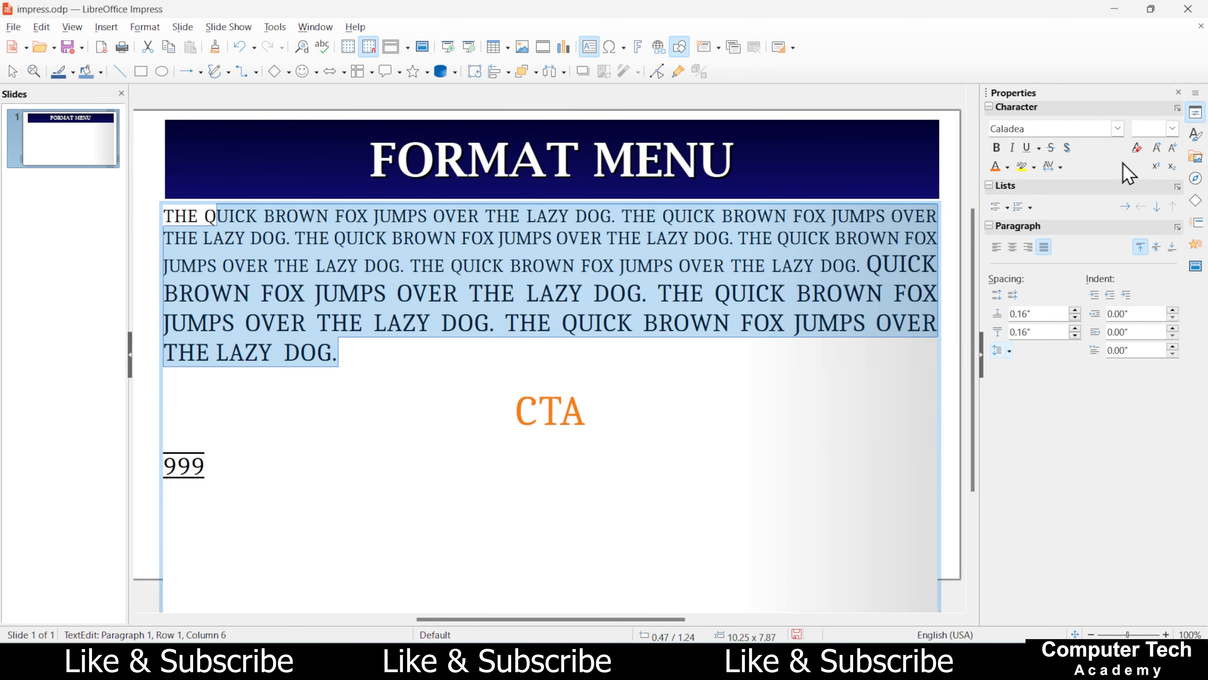
# - Try a 13 pt font size on the selected text, set it to 18 pt, and left-align the merged paragraph
pyautogui.click(1173, 127)
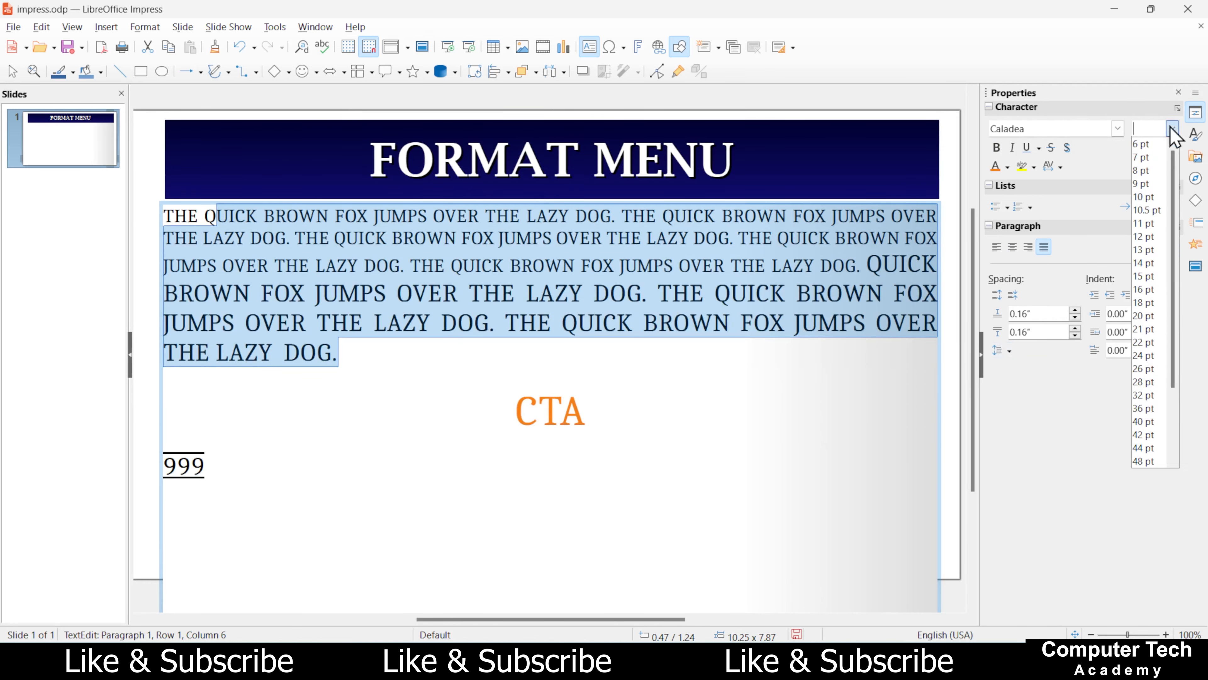
pyautogui.click(1144, 252)
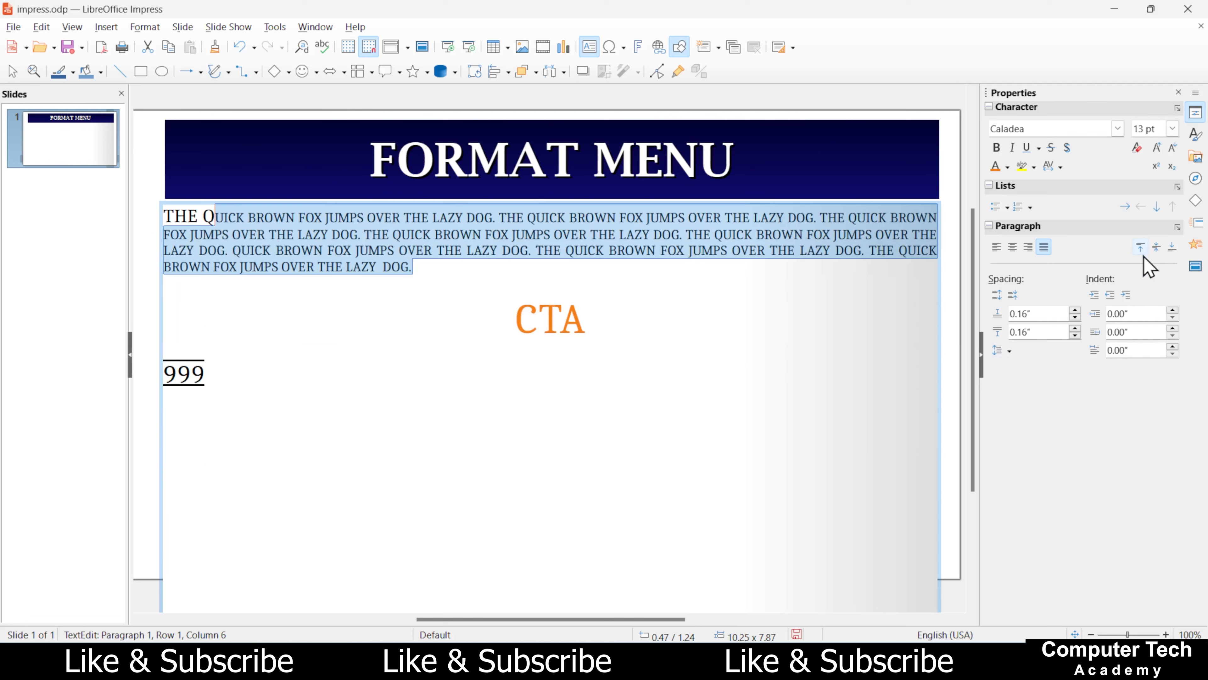
pyautogui.click(1173, 128)
pyautogui.click(1151, 305)
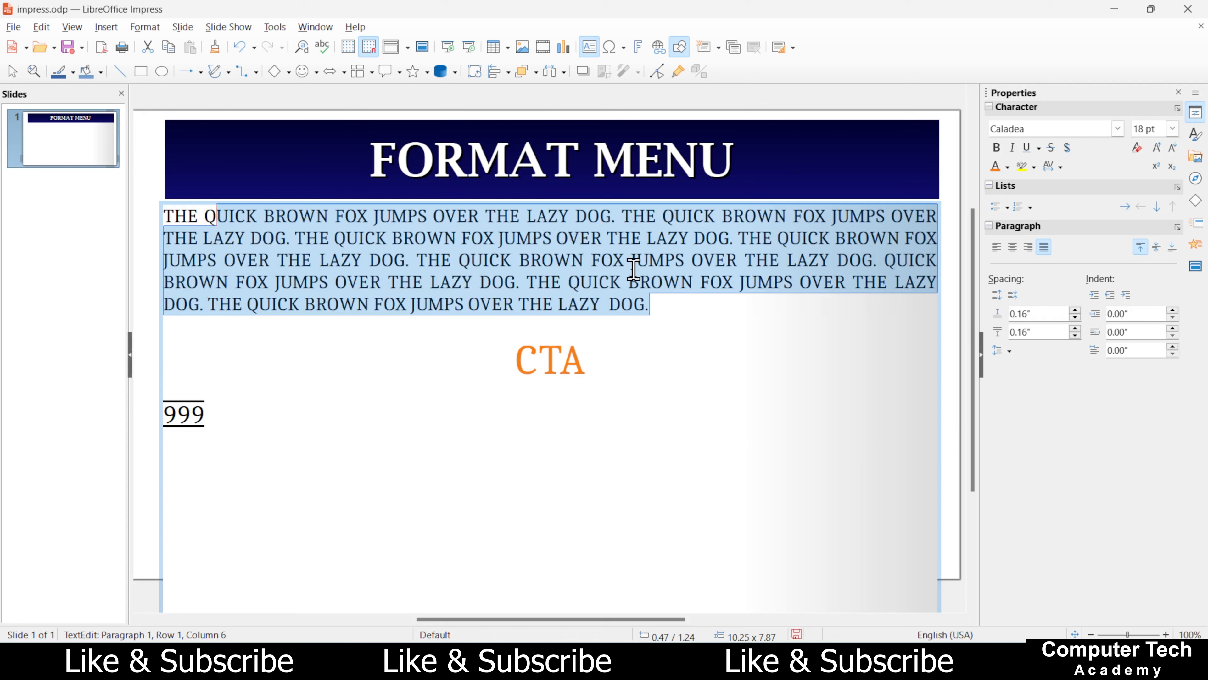
pyautogui.click(996, 248)
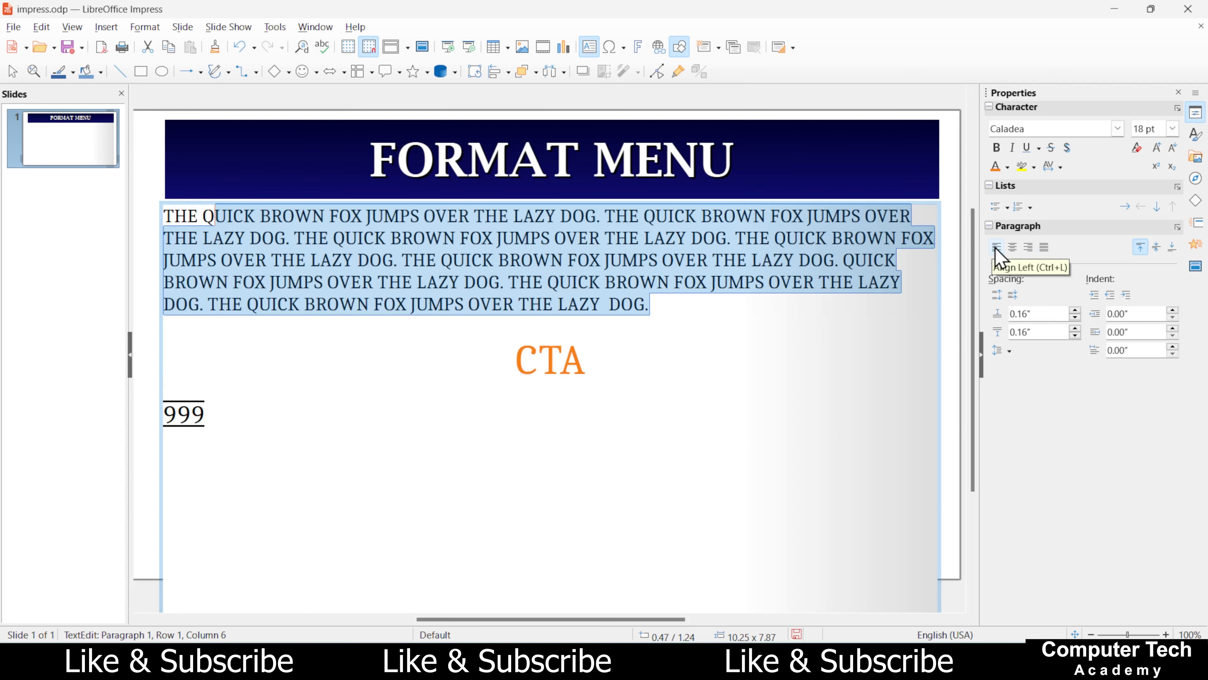
pyautogui.press('Escape')
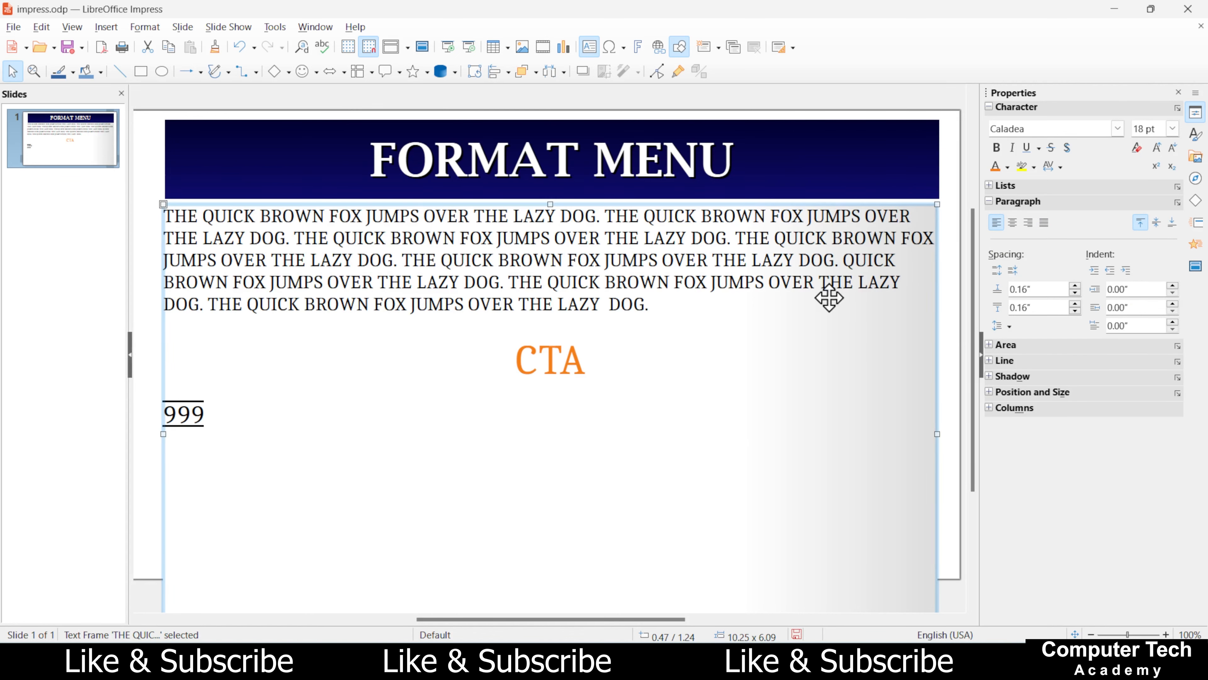